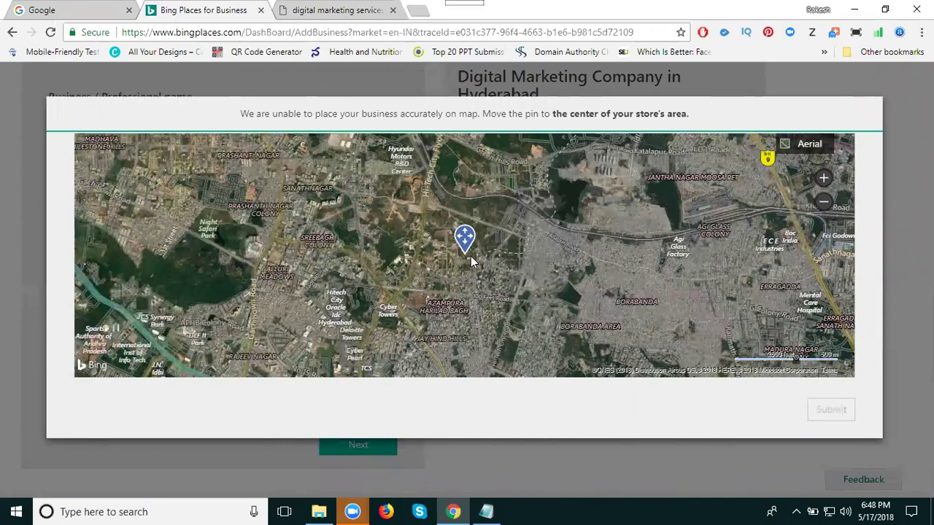
Step: Zoom into the aerial map, drag the pin onto the business's Madhapur street, and submit it
{"action": "scroll", "coordinate": [468, 261], "scroll_direction": "up", "scroll_amount": 1}
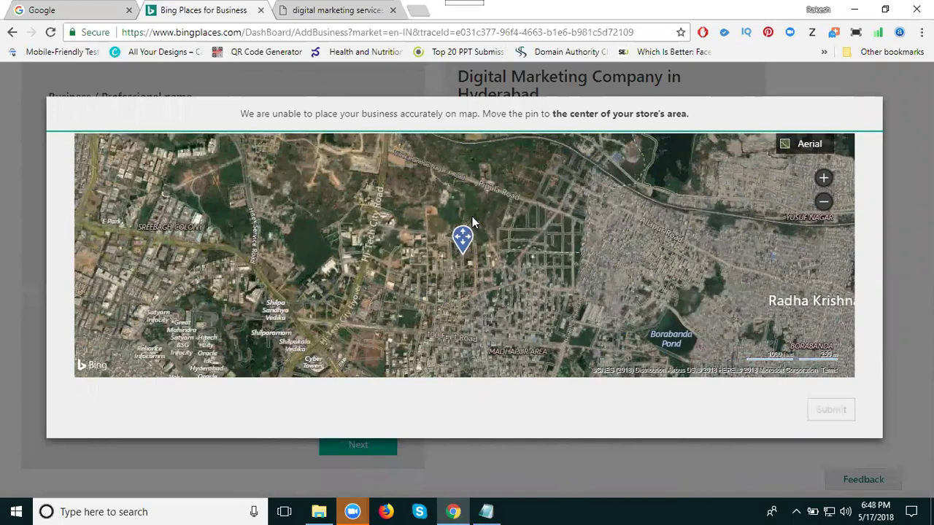
{"action": "left_click_drag", "start_coordinate": [462, 241], "coordinate": [459, 374]}
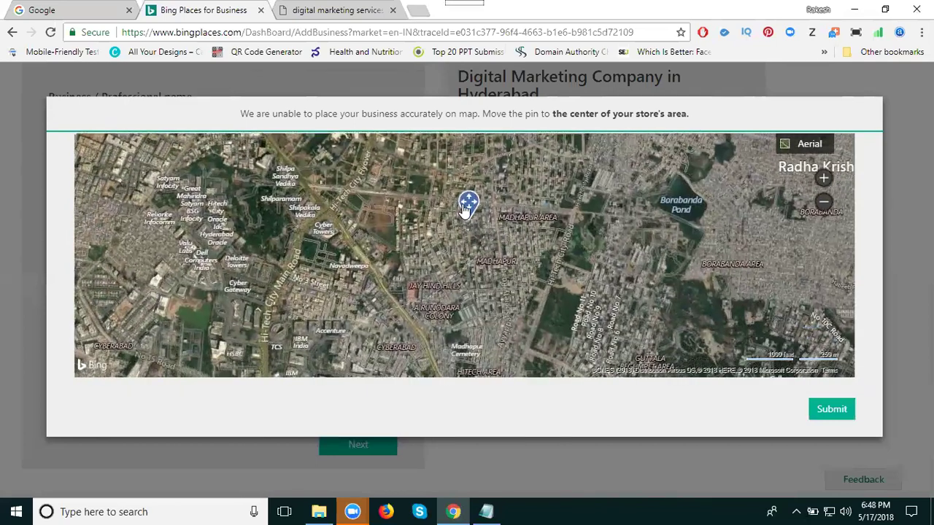
{"action": "scroll", "coordinate": [481, 290], "scroll_direction": "up", "scroll_amount": 1}
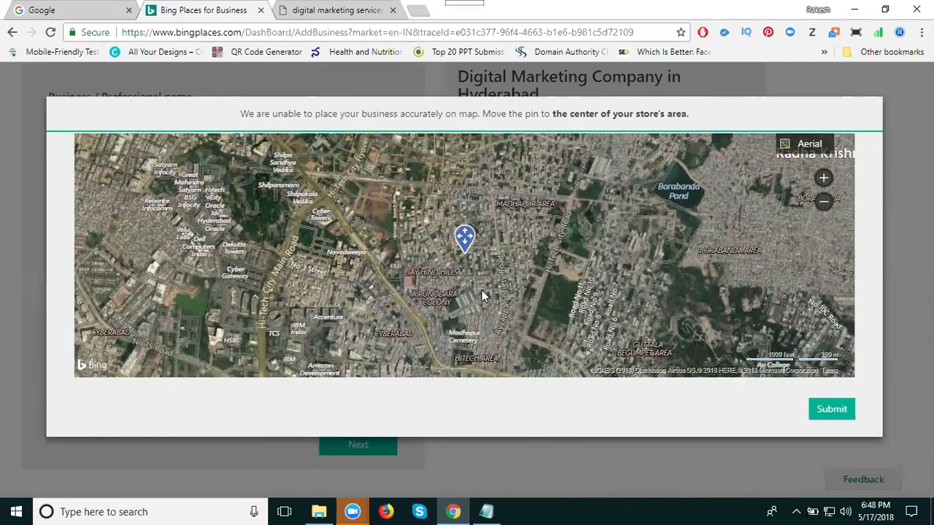
{"action": "scroll", "coordinate": [483, 290], "scroll_direction": "up", "scroll_amount": 1}
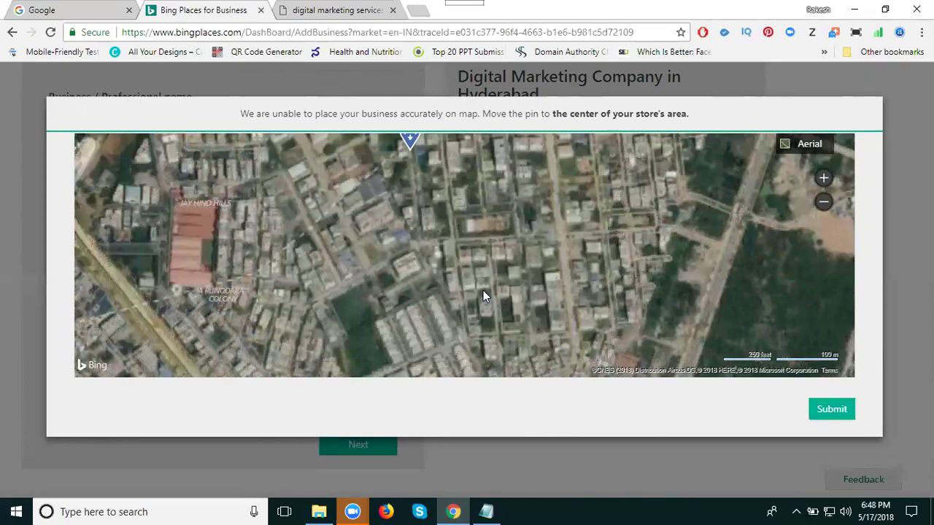
{"action": "scroll", "coordinate": [470, 260], "scroll_direction": "up", "scroll_amount": 1}
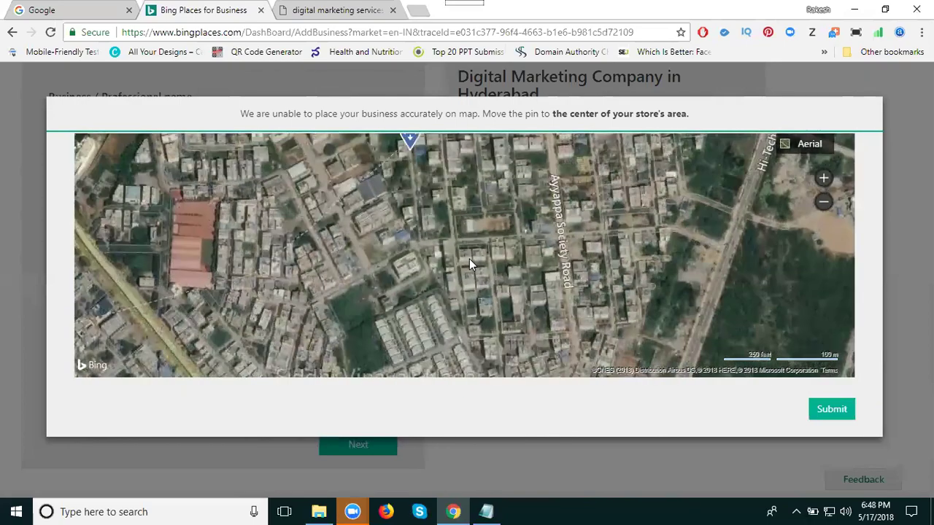
{"action": "scroll", "coordinate": [469, 261], "scroll_direction": "down", "scroll_amount": 1}
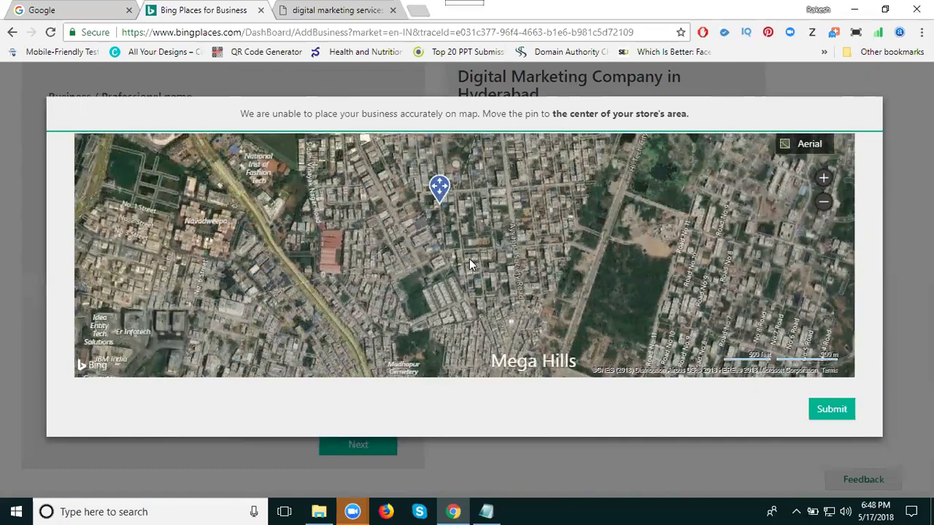
{"action": "left_click_drag", "start_coordinate": [439, 188], "coordinate": [448, 184]}
{"action": "left_click", "coordinate": [829, 410]}
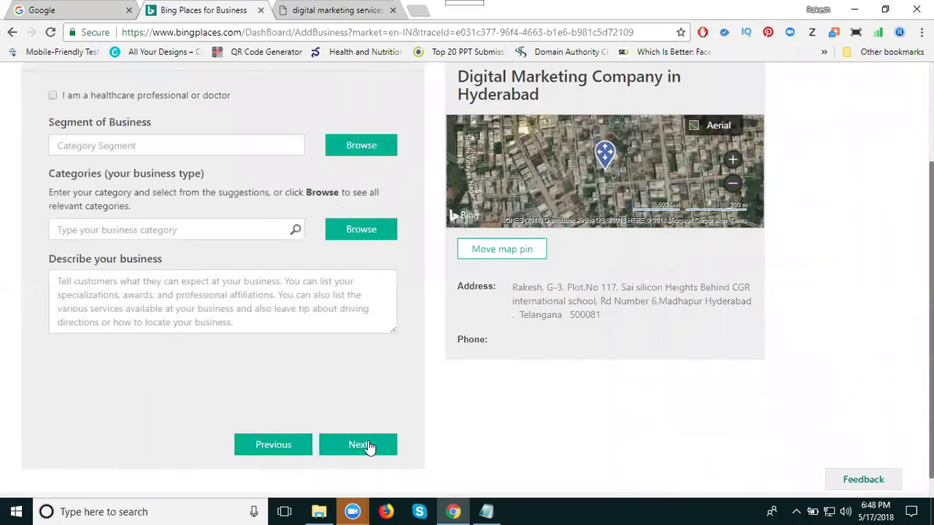
Step: Choose Professionals & Services from the business segment list and confirm it
{"action": "scroll", "coordinate": [269, 348], "scroll_direction": "up", "scroll_amount": 1}
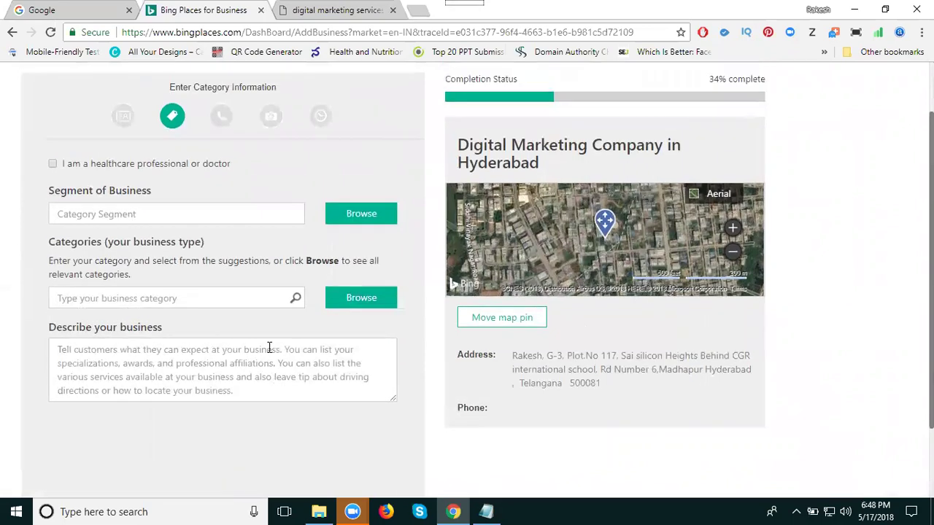
{"action": "left_click", "coordinate": [127, 216]}
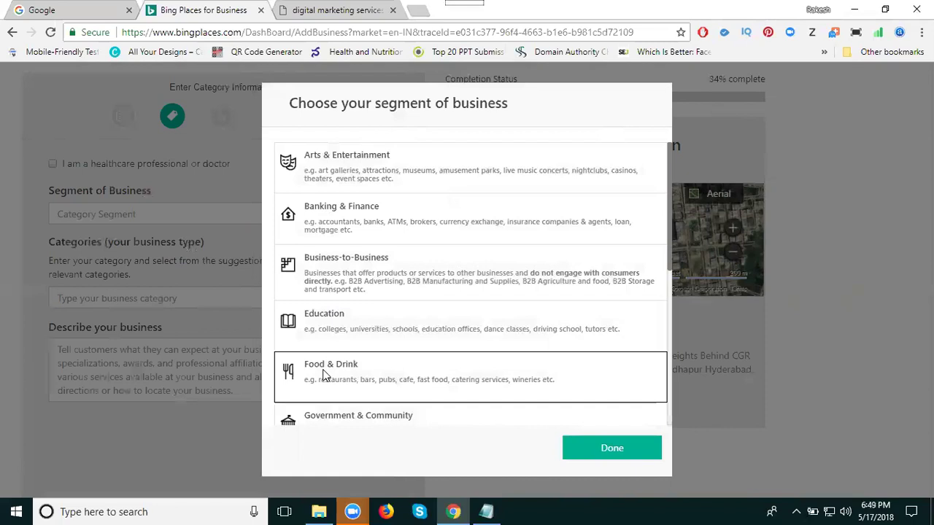
{"action": "scroll", "coordinate": [332, 408], "scroll_direction": "down", "scroll_amount": 1}
{"action": "scroll", "coordinate": [332, 401], "scroll_direction": "down", "scroll_amount": 3}
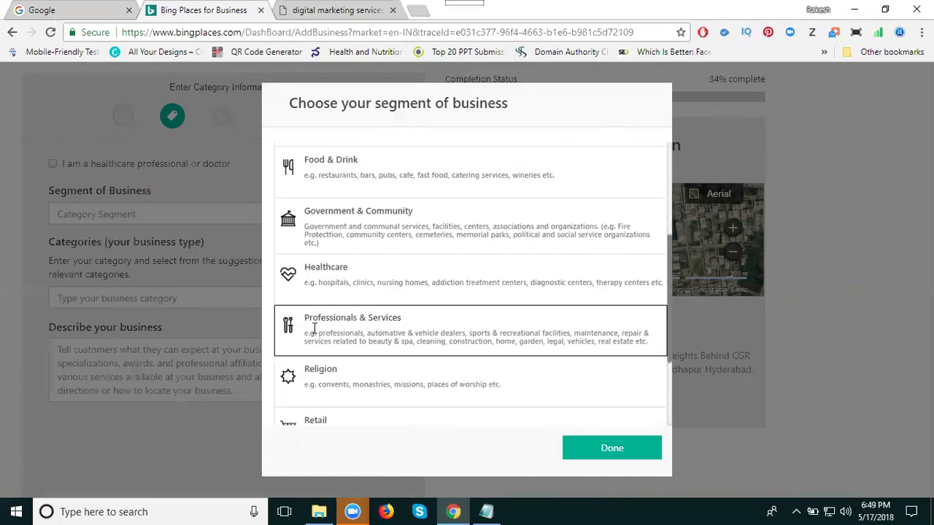
{"action": "scroll", "coordinate": [315, 328], "scroll_direction": "down", "scroll_amount": 1}
{"action": "scroll", "coordinate": [316, 310], "scroll_direction": "down", "scroll_amount": 1}
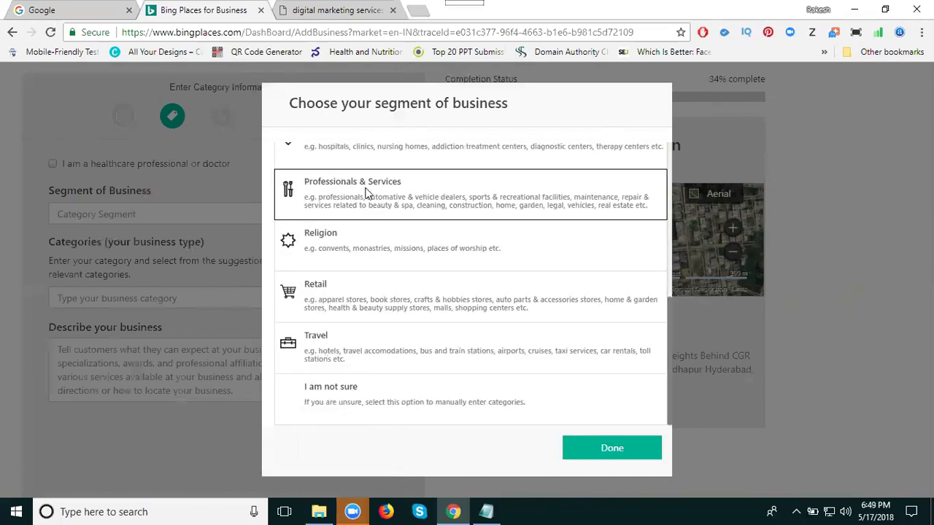
{"action": "scroll", "coordinate": [366, 191], "scroll_direction": "up", "scroll_amount": 4}
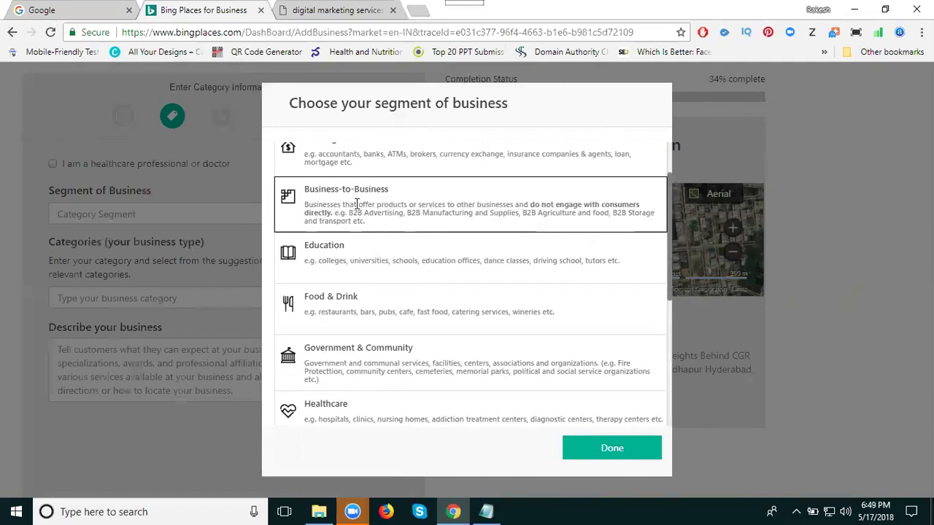
{"action": "scroll", "coordinate": [356, 211], "scroll_direction": "down", "scroll_amount": 3}
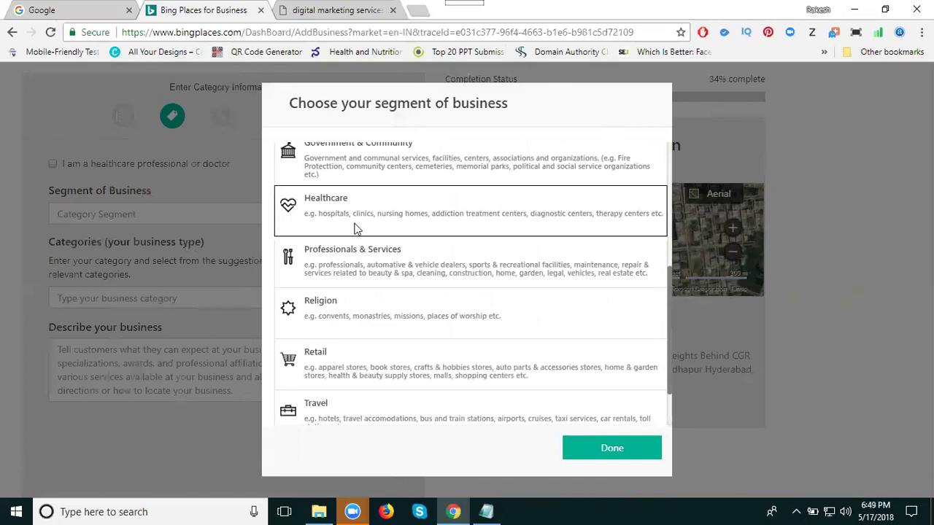
{"action": "left_click", "coordinate": [348, 252]}
{"action": "left_click", "coordinate": [589, 448]}
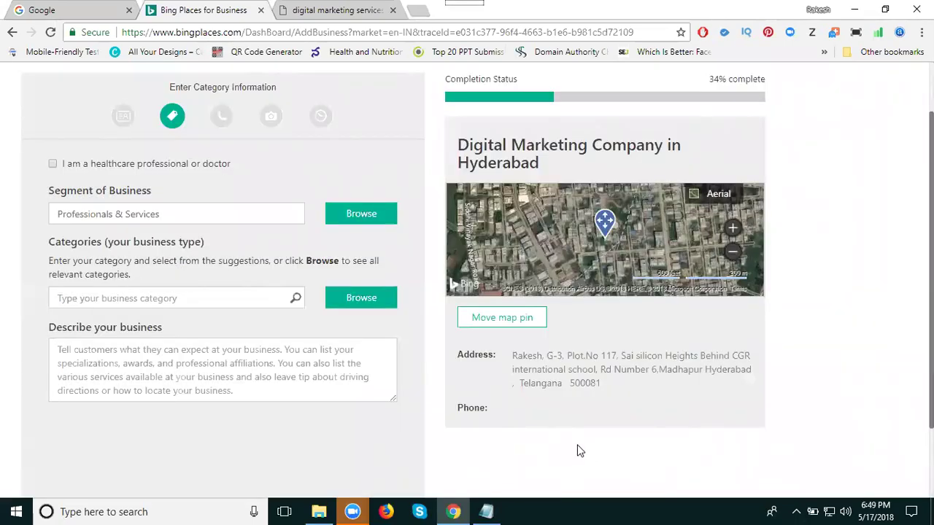
{"action": "left_click", "coordinate": [150, 301]}
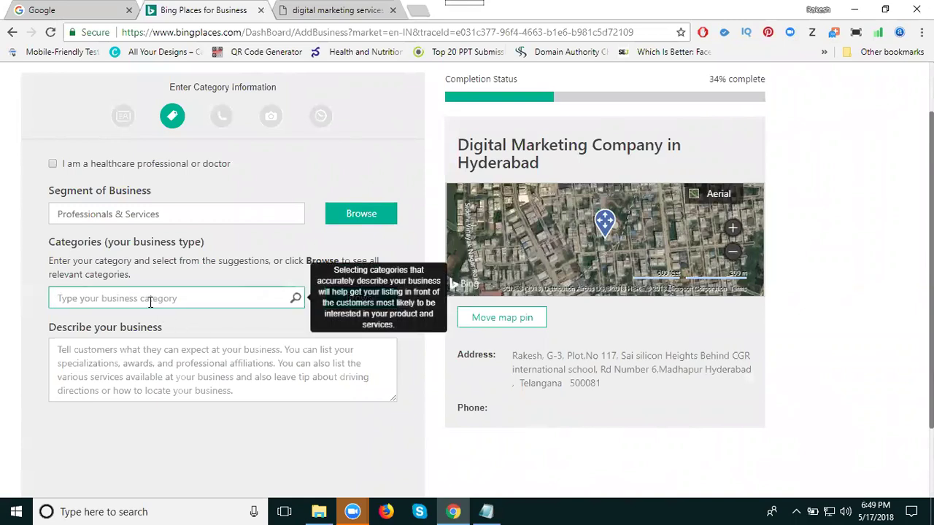
{"action": "type", "text": "soft"}
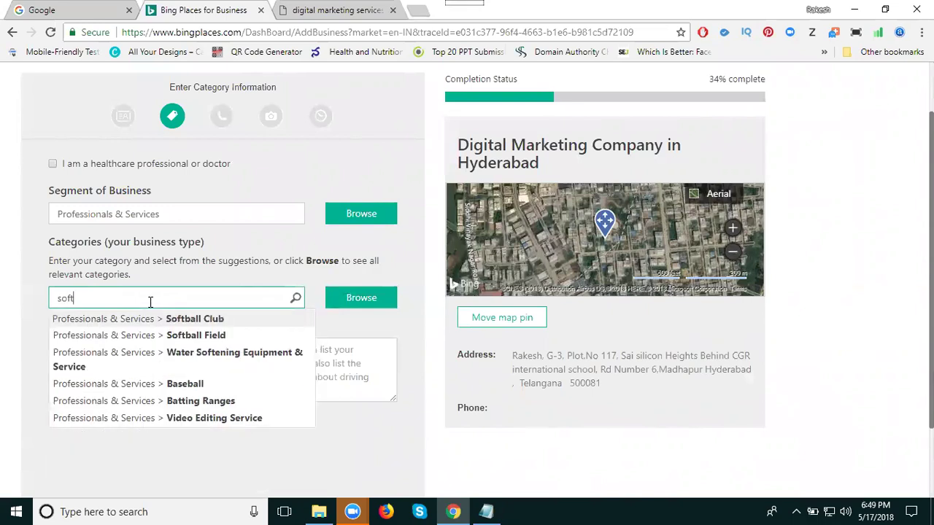
{"action": "type", "text": "ware"}
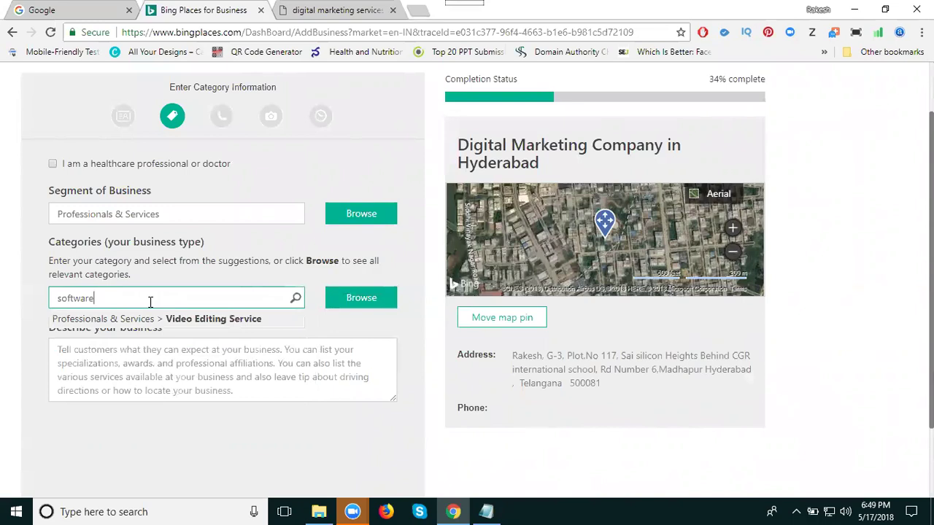
{"action": "key", "text": "BackSpace"}
{"action": "key", "text": "BackSpace"}
{"action": "key", "text": "BackSpace"}
{"action": "key", "text": "BackSpace"}
{"action": "key", "text": "BackSpace"}
{"action": "key", "text": "BackSpace"}
{"action": "key", "text": "BackSpace"}
{"action": "key", "text": "BackSpace"}
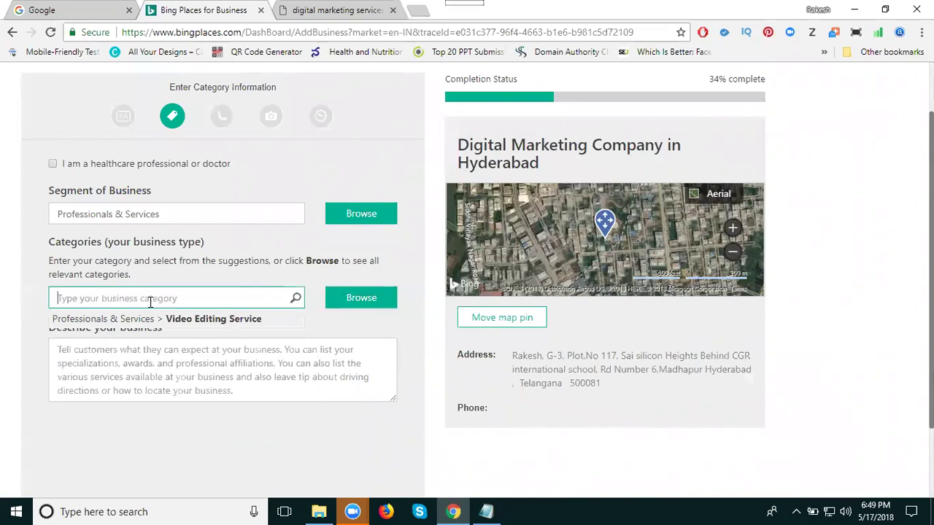
{"action": "type", "text": "edu"}
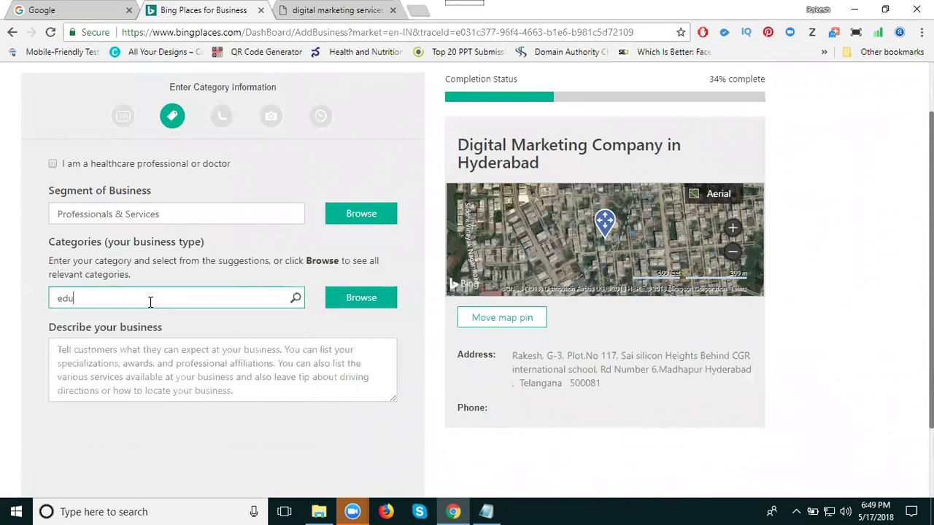
{"action": "key", "text": "BackSpace"}
{"action": "key", "text": "BackSpace"}
{"action": "key", "text": "BackSpace"}
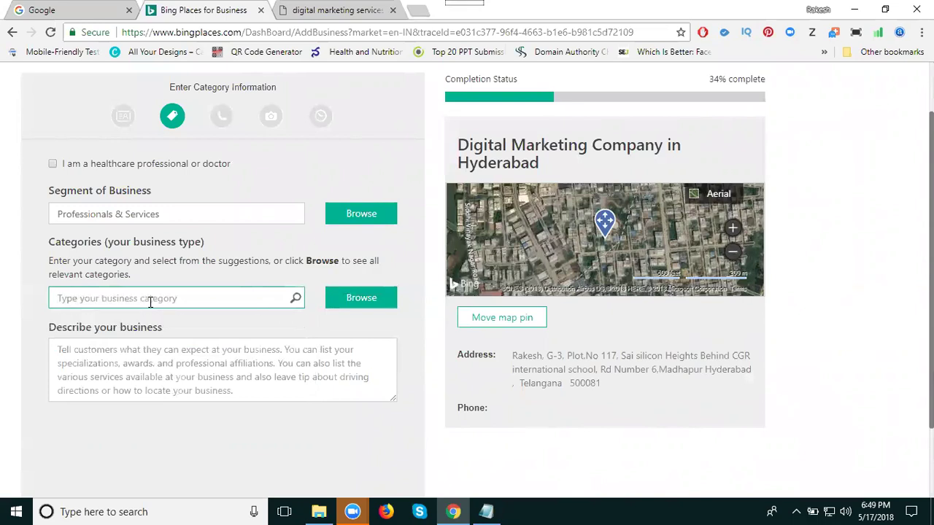
{"action": "left_click", "coordinate": [32, 292]}
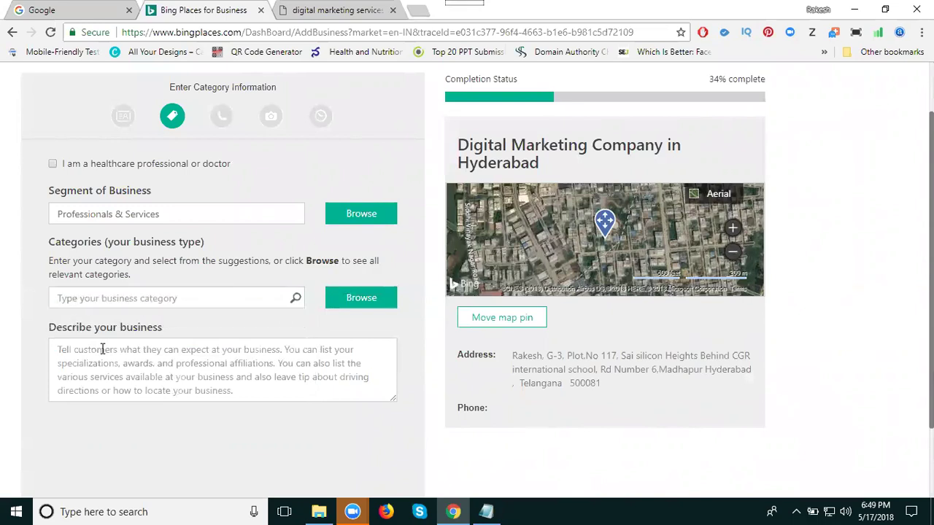
Step: Enter 'Digital Marketing Services' as the business description, correcting the 'Digyial' typo
{"action": "left_click", "coordinate": [137, 361]}
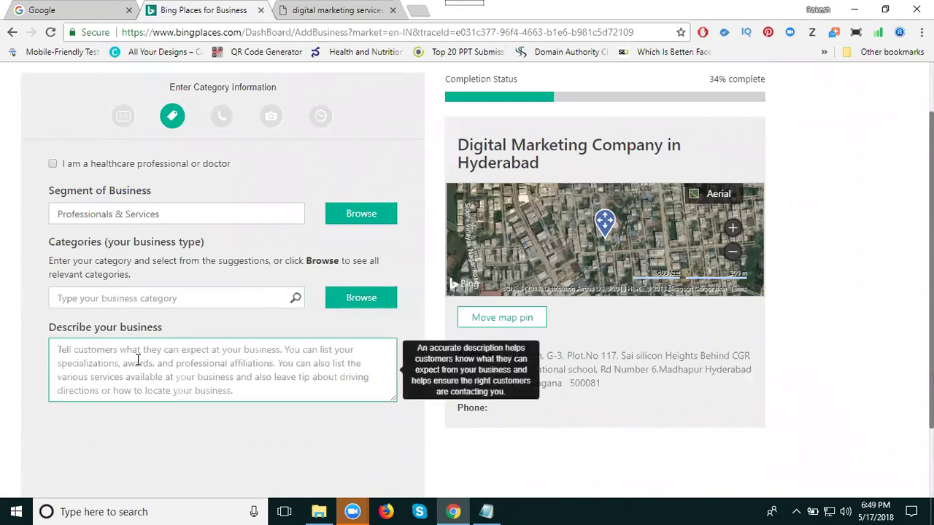
{"action": "type", "text": "Dig"}
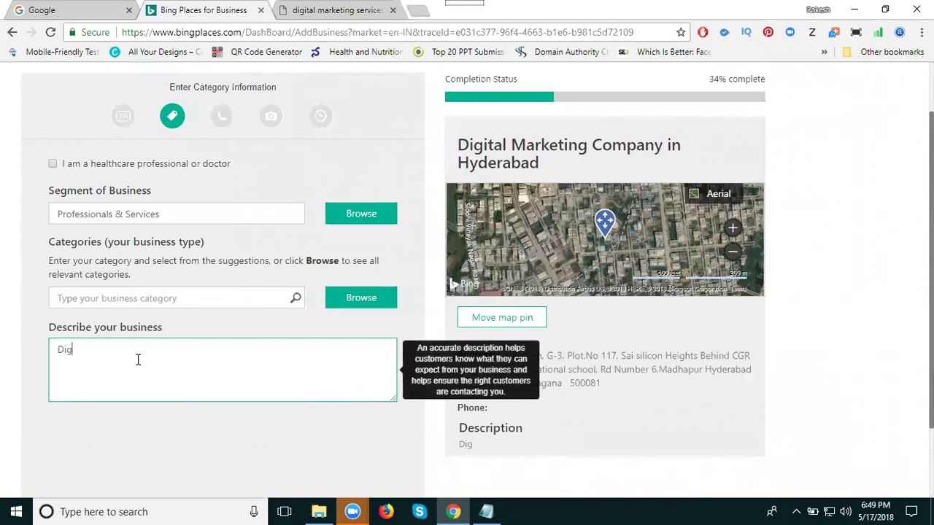
{"action": "type", "text": "yial Mar"}
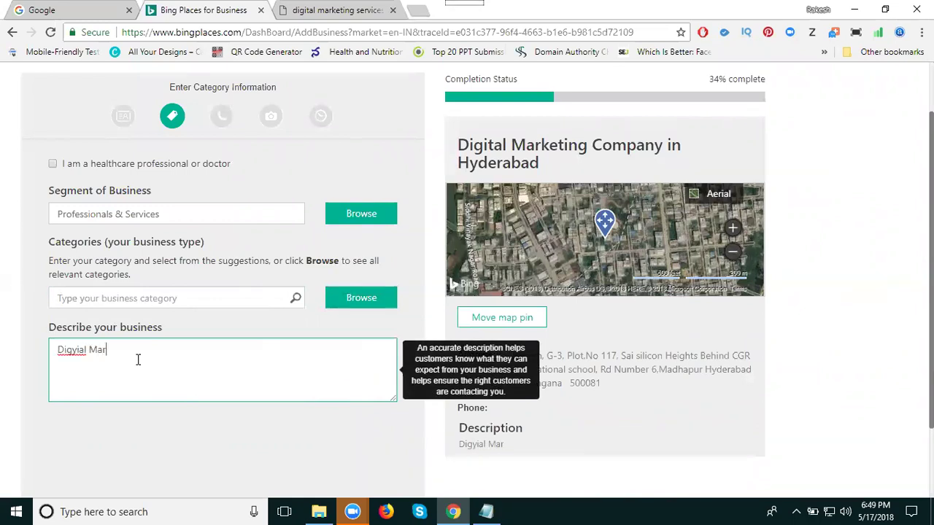
{"action": "type", "text": "keting Services"}
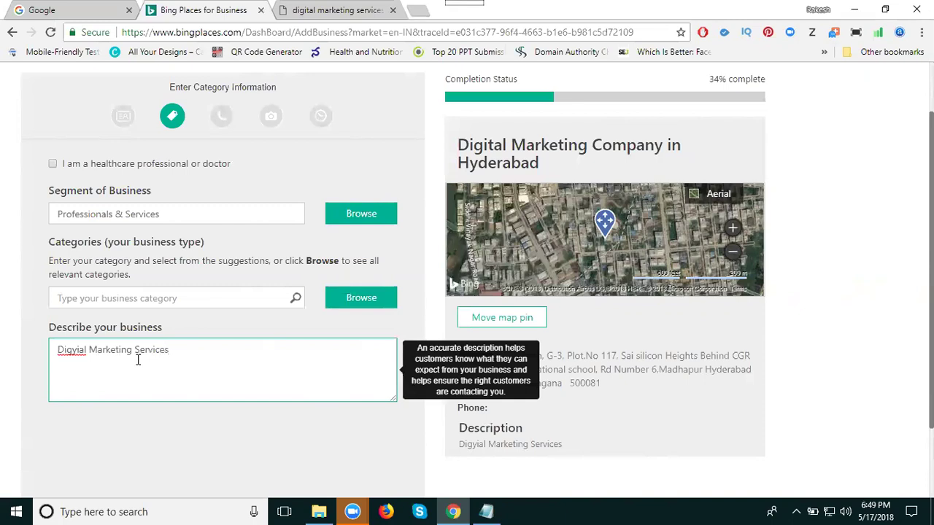
{"action": "left_click", "coordinate": [78, 348]}
{"action": "key", "text": "BackSpace"}
{"action": "type", "text": "t"}
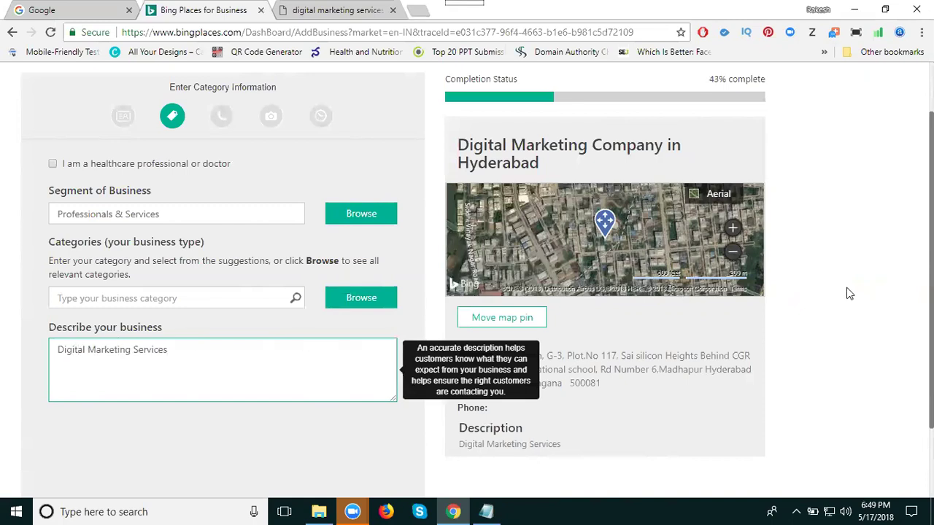
{"action": "left_click", "coordinate": [847, 293]}
{"action": "scroll", "coordinate": [849, 293], "scroll_direction": "down", "scroll_amount": 1}
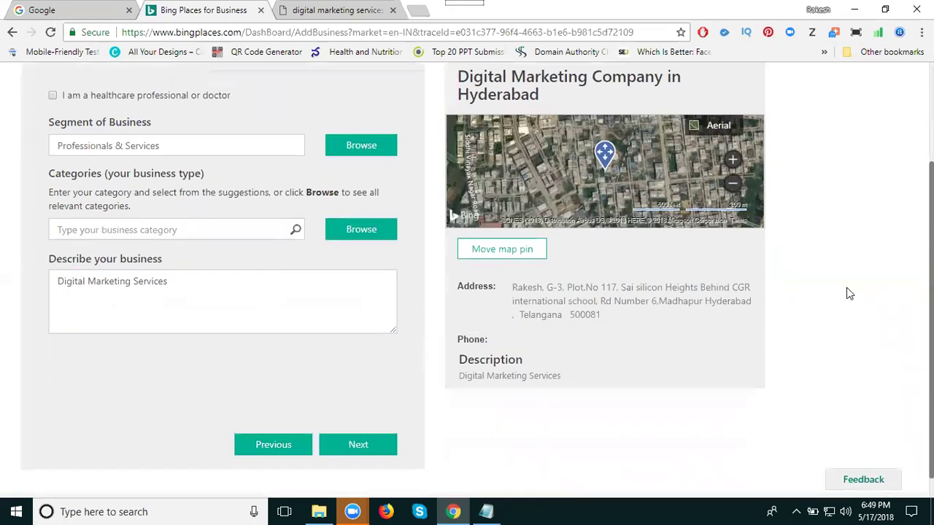
Step: Search the categories for 'digital mark' and then 'services', browsing the results
{"action": "left_click", "coordinate": [358, 449]}
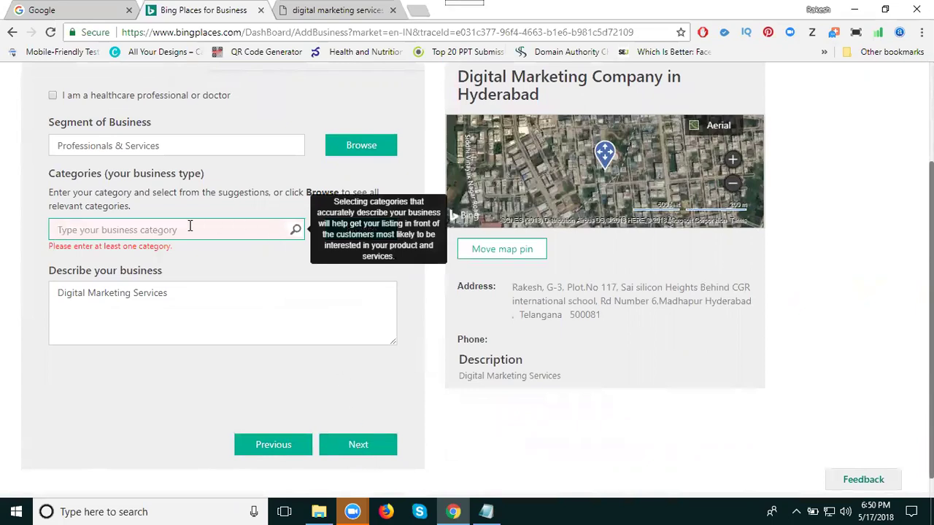
{"action": "type", "text": "digi"}
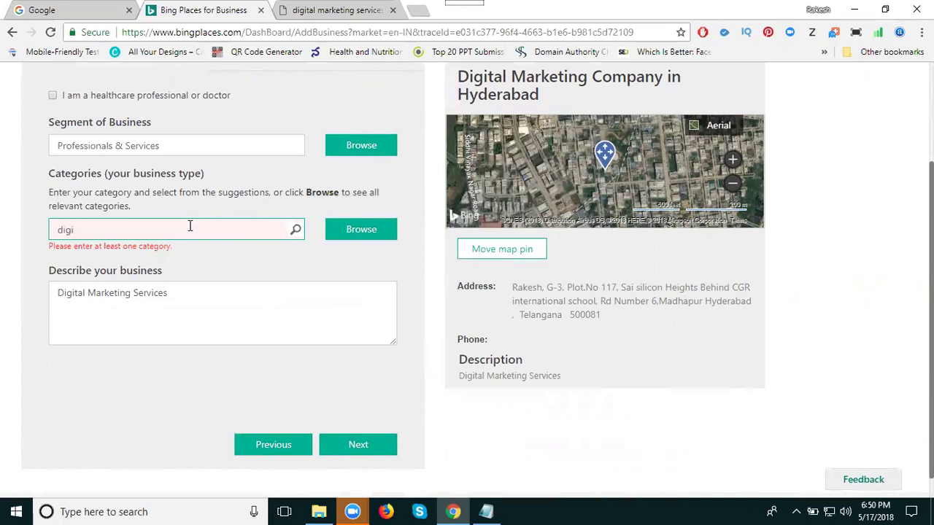
{"action": "type", "text": "tal "}
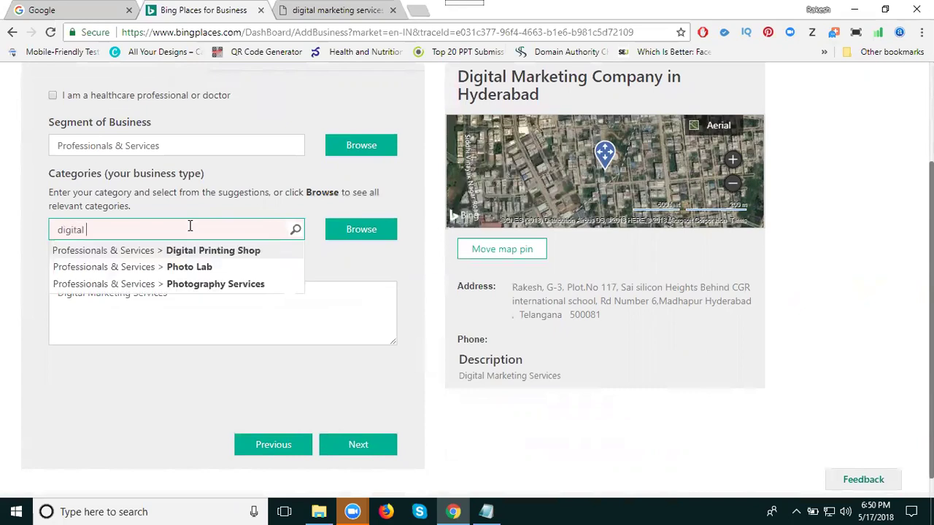
{"action": "type", "text": "mark"}
{"action": "key", "text": "BackSpace"}
{"action": "key", "text": "BackSpace"}
{"action": "key", "text": "BackSpace"}
{"action": "key", "text": "BackSpace"}
{"action": "key", "text": "BackSpace"}
{"action": "key", "text": "BackSpace"}
{"action": "key", "text": "BackSpace"}
{"action": "key", "text": "BackSpace"}
{"action": "key", "text": "BackSpace"}
{"action": "key", "text": "BackSpace"}
{"action": "key", "text": "BackSpace"}
{"action": "key", "text": "BackSpace"}
{"action": "type", "text": "services"}
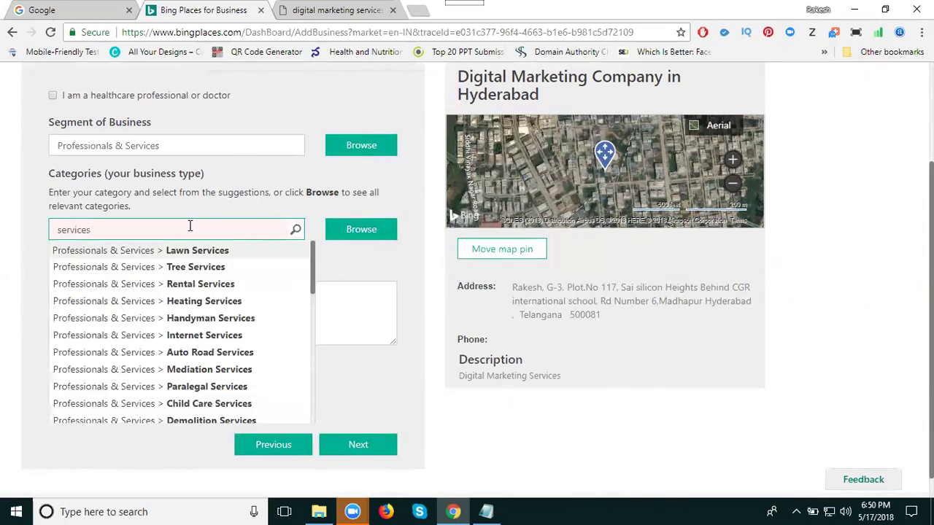
{"action": "scroll", "coordinate": [137, 317], "scroll_direction": "down", "scroll_amount": 1}
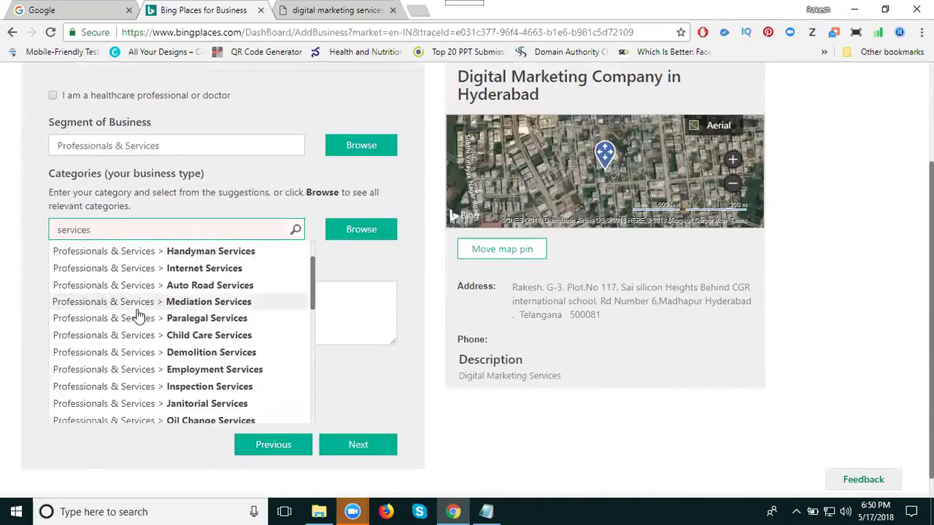
{"action": "scroll", "coordinate": [139, 314], "scroll_direction": "down", "scroll_amount": 1}
{"action": "scroll", "coordinate": [138, 312], "scroll_direction": "down", "scroll_amount": 1}
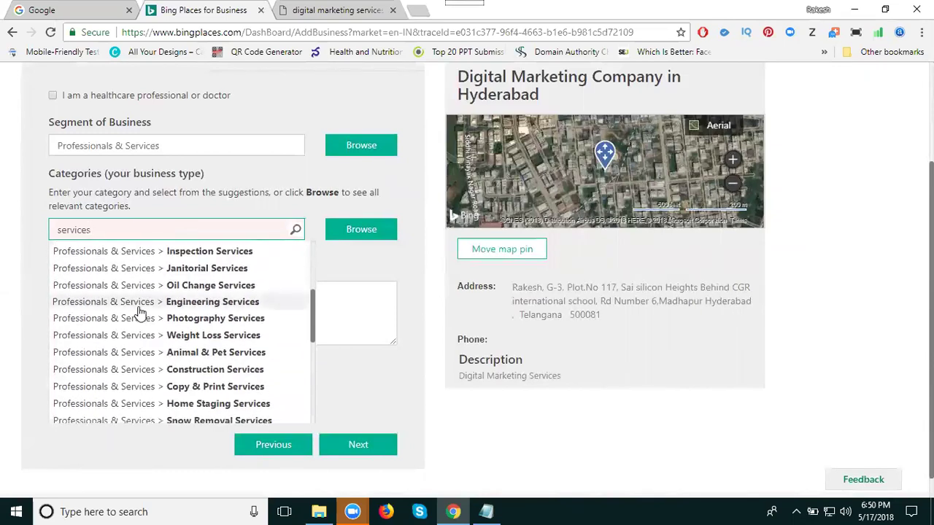
{"action": "scroll", "coordinate": [139, 312], "scroll_direction": "down", "scroll_amount": 1}
{"action": "scroll", "coordinate": [139, 313], "scroll_direction": "down", "scroll_amount": 1}
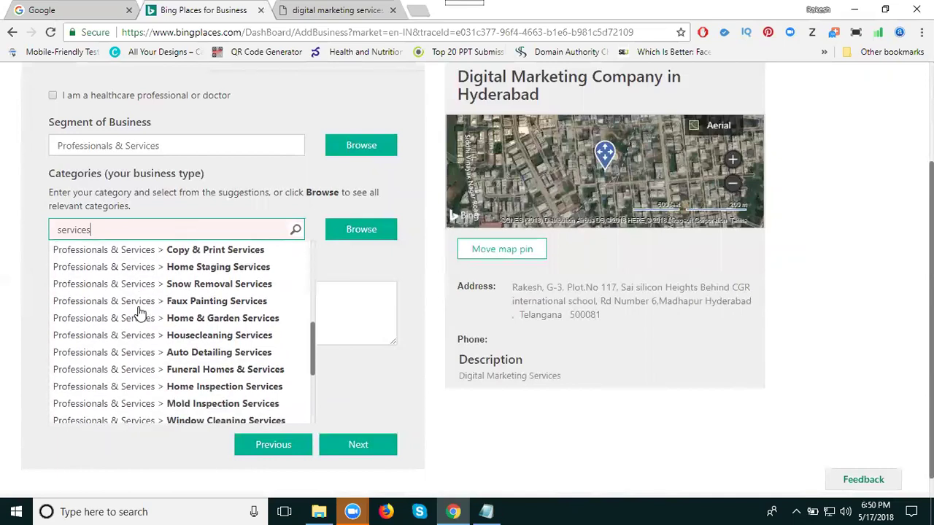
{"action": "scroll", "coordinate": [139, 312], "scroll_direction": "down", "scroll_amount": 1}
{"action": "scroll", "coordinate": [138, 313], "scroll_direction": "down", "scroll_amount": 1}
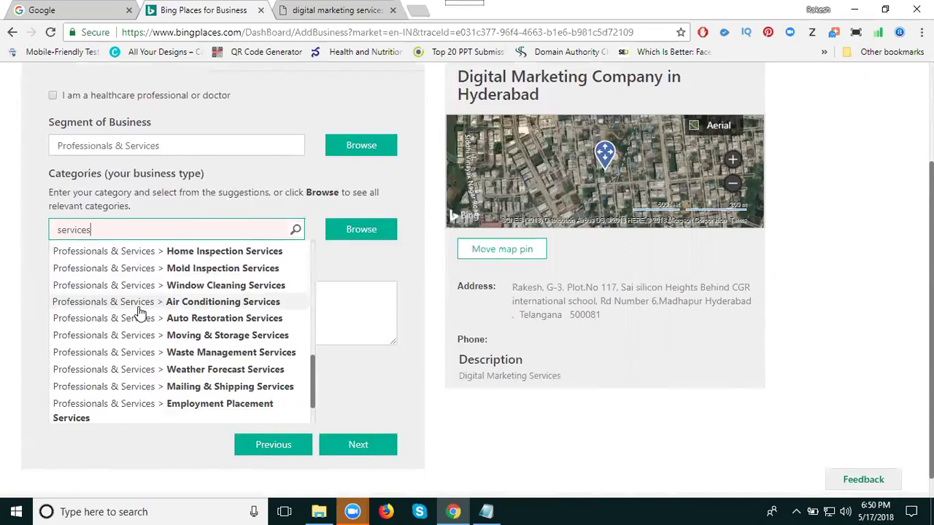
{"action": "scroll", "coordinate": [138, 313], "scroll_direction": "down", "scroll_amount": 1}
{"action": "scroll", "coordinate": [138, 312], "scroll_direction": "down", "scroll_amount": 1}
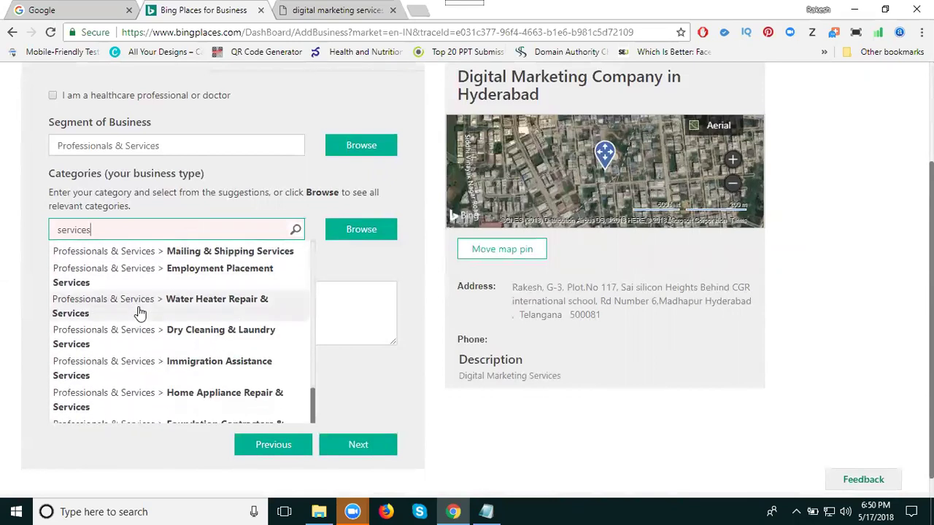
{"action": "scroll", "coordinate": [139, 313], "scroll_direction": "down", "scroll_amount": 1}
{"action": "scroll", "coordinate": [138, 312], "scroll_direction": "down", "scroll_amount": 2}
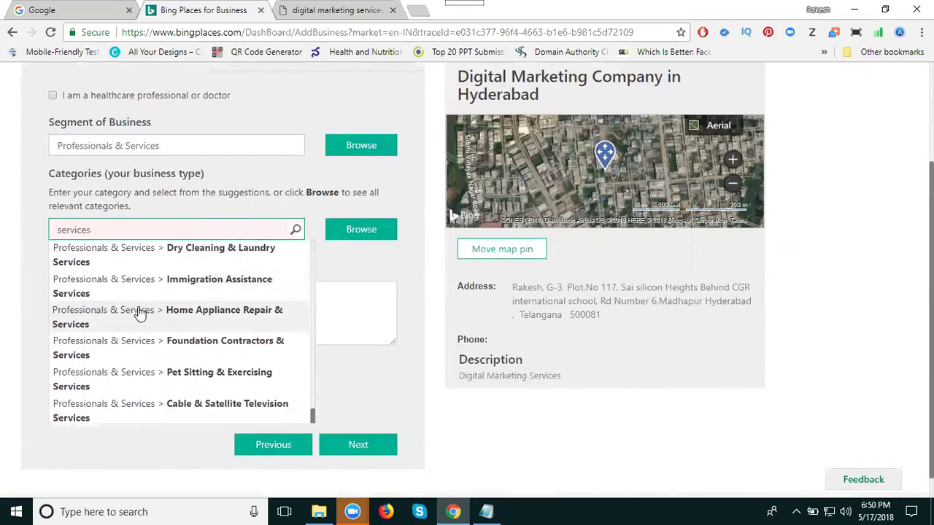
{"action": "scroll", "coordinate": [139, 312], "scroll_direction": "up", "scroll_amount": 3}
{"action": "scroll", "coordinate": [140, 313], "scroll_direction": "up", "scroll_amount": 2}
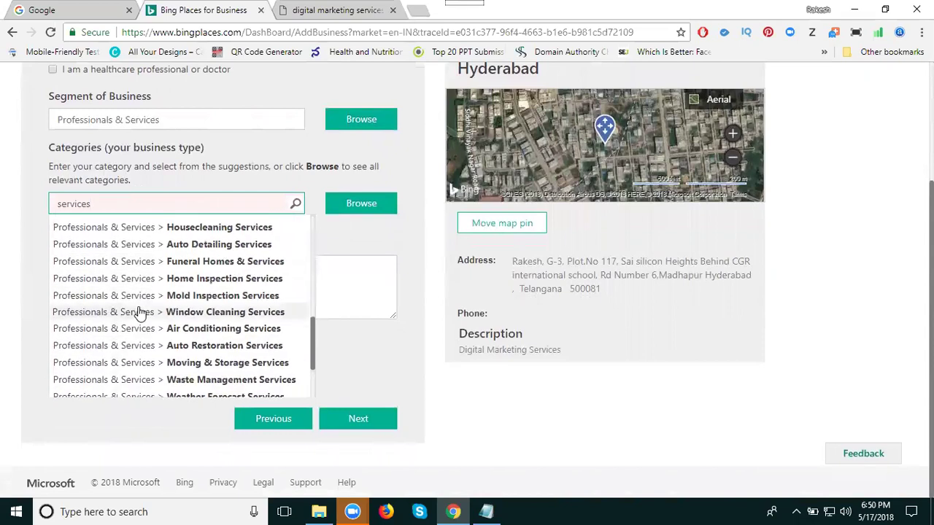
Step: Change the segment of business to Business-to-Business
{"action": "left_click", "coordinate": [122, 121]}
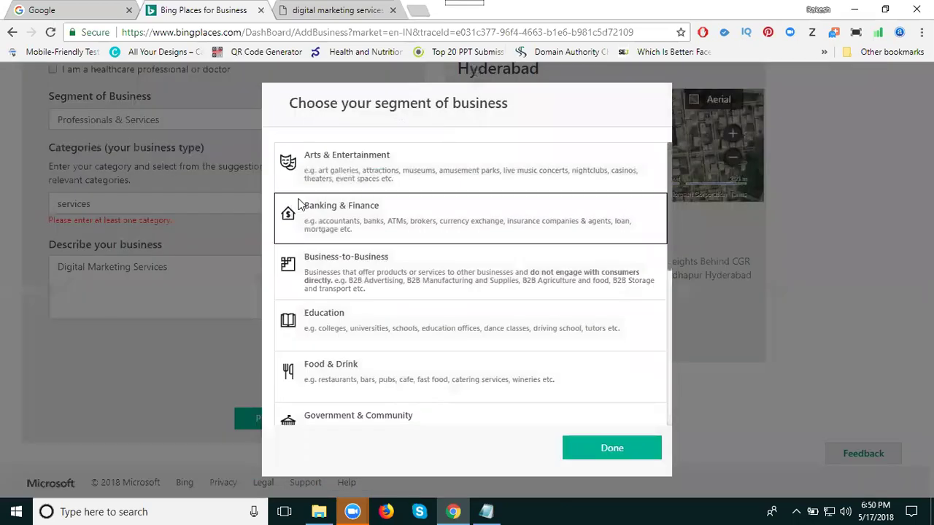
{"action": "left_click", "coordinate": [328, 270]}
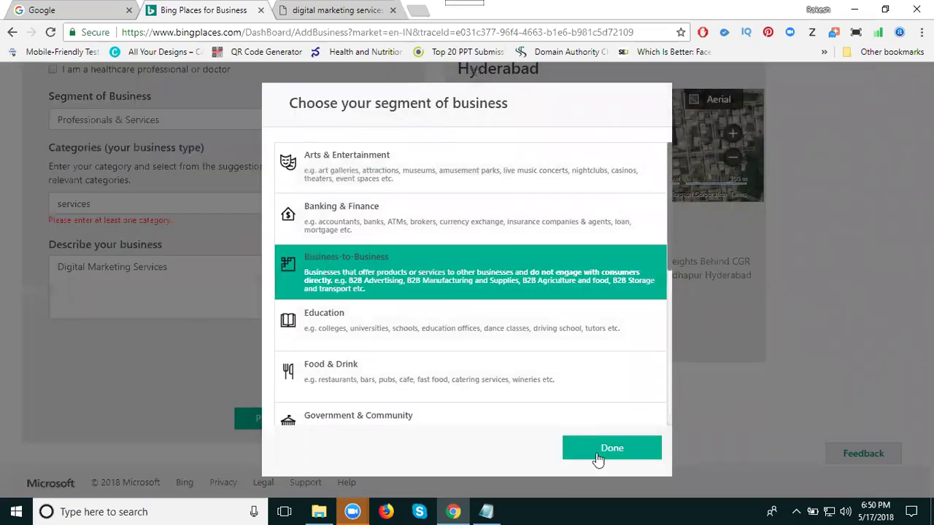
{"action": "left_click", "coordinate": [599, 454]}
Step: Search 'busin', add Business Consultants, and make it the primary category
{"action": "left_click", "coordinate": [137, 204]}
{"action": "double_click", "coordinate": [137, 203]}
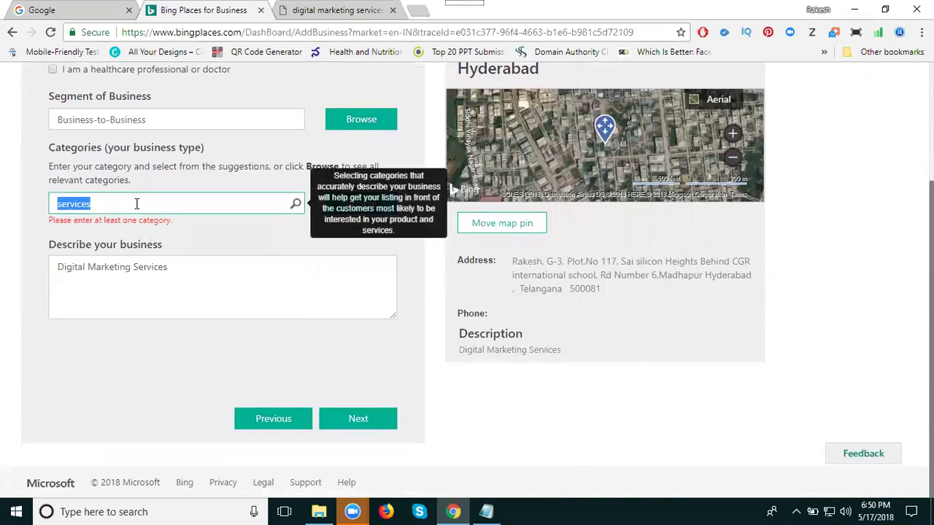
{"action": "key", "text": "BackSpace"}
{"action": "type", "text": "busin"}
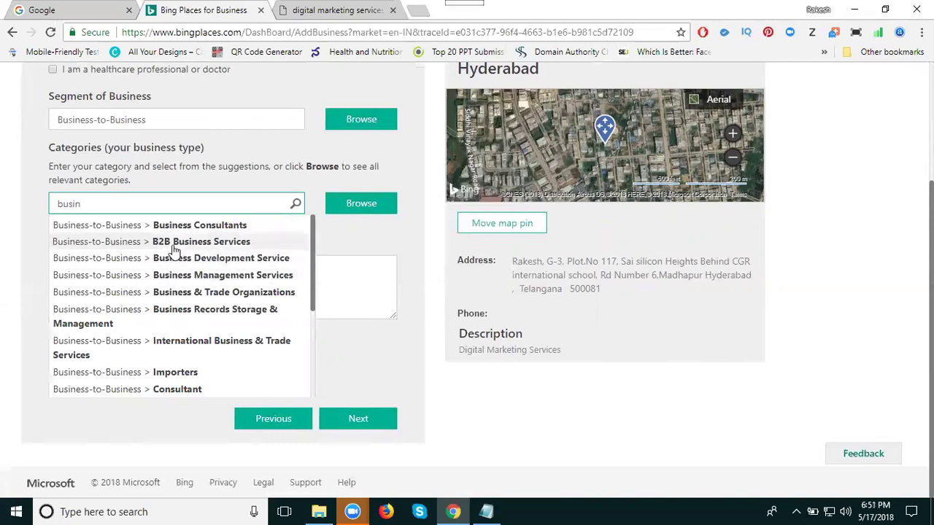
{"action": "left_click", "coordinate": [179, 228]}
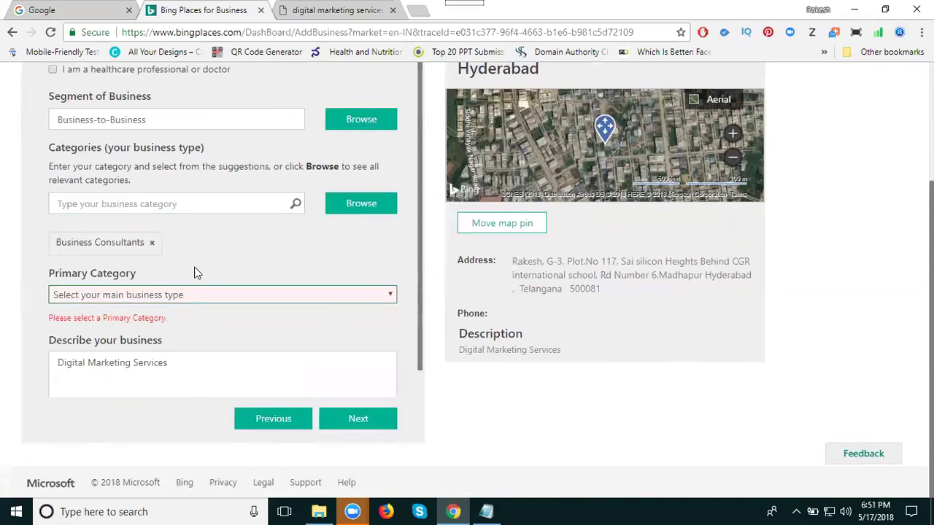
{"action": "left_click", "coordinate": [273, 294]}
{"action": "left_click", "coordinate": [246, 325]}
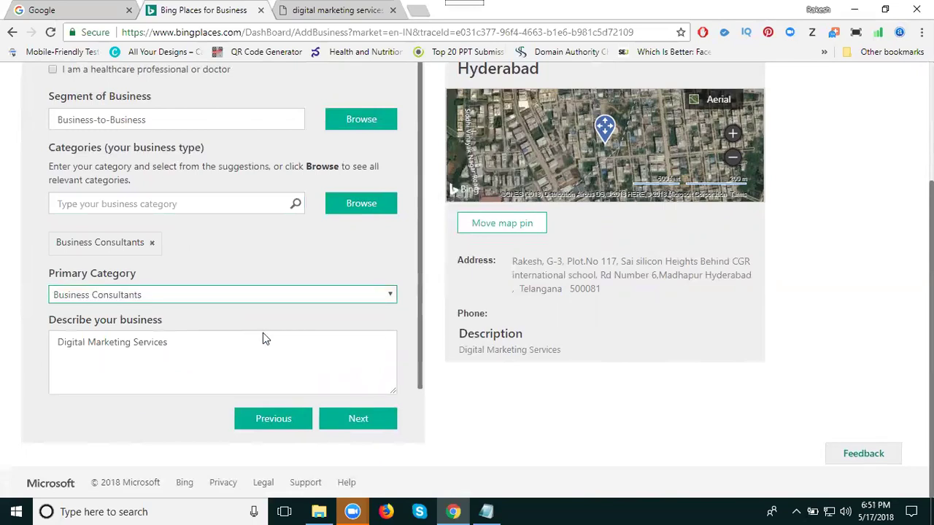
Step: On the contact details step, enter the business's main phone number and e-mail address
{"action": "left_click", "coordinate": [349, 424]}
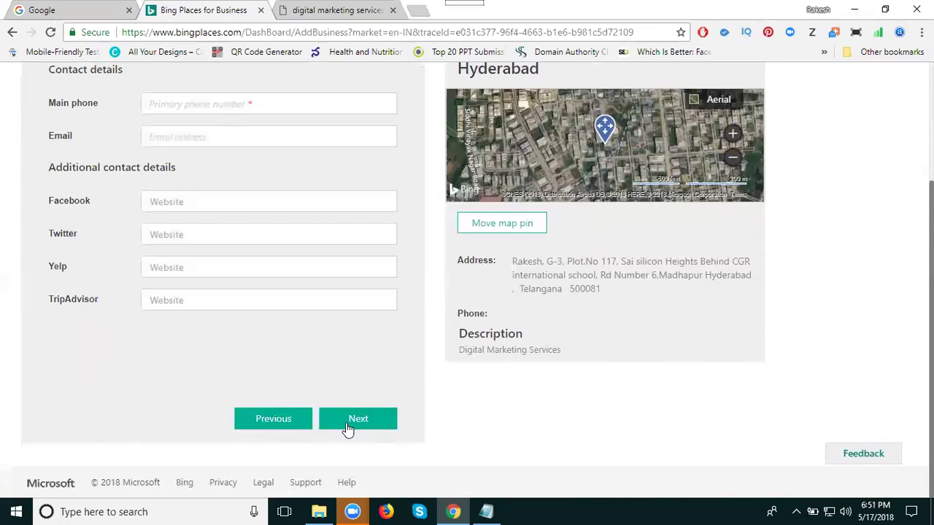
{"action": "left_click", "coordinate": [258, 107]}
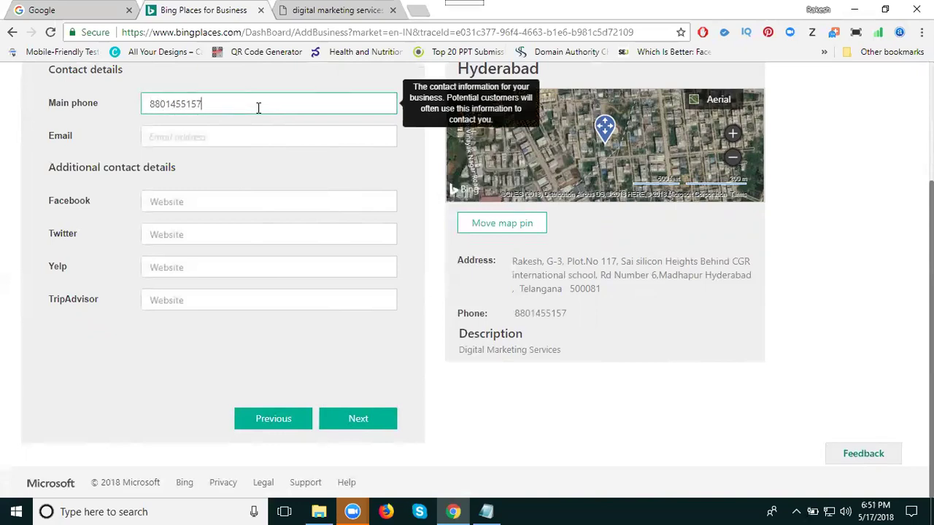
{"action": "left_click", "coordinate": [270, 138]}
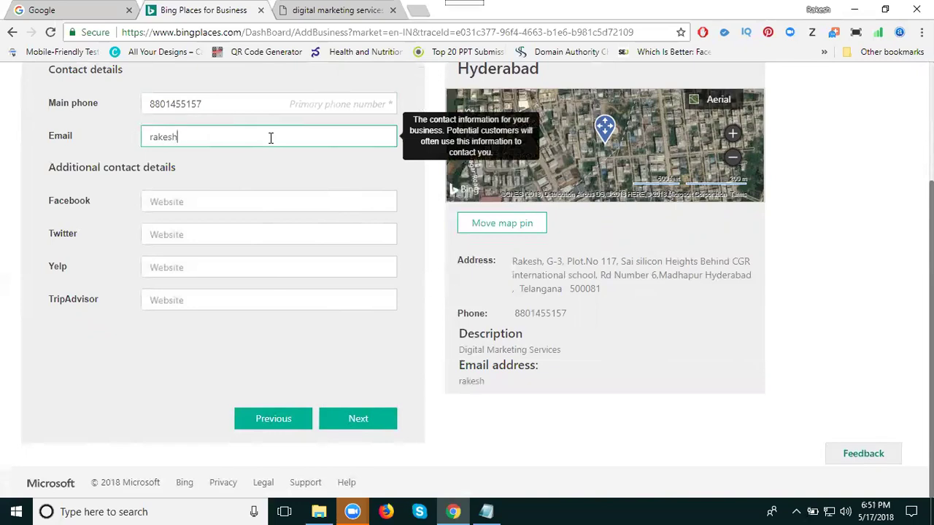
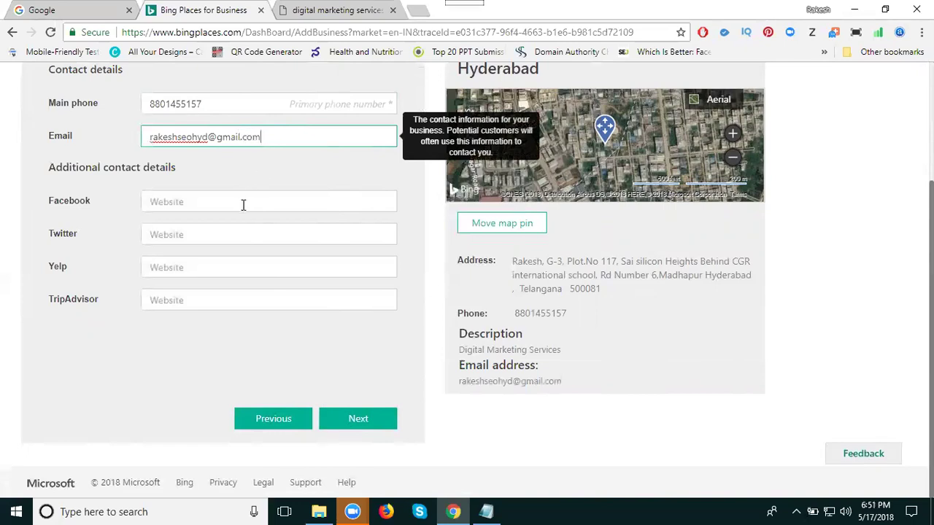
{"action": "left_click", "coordinate": [243, 205]}
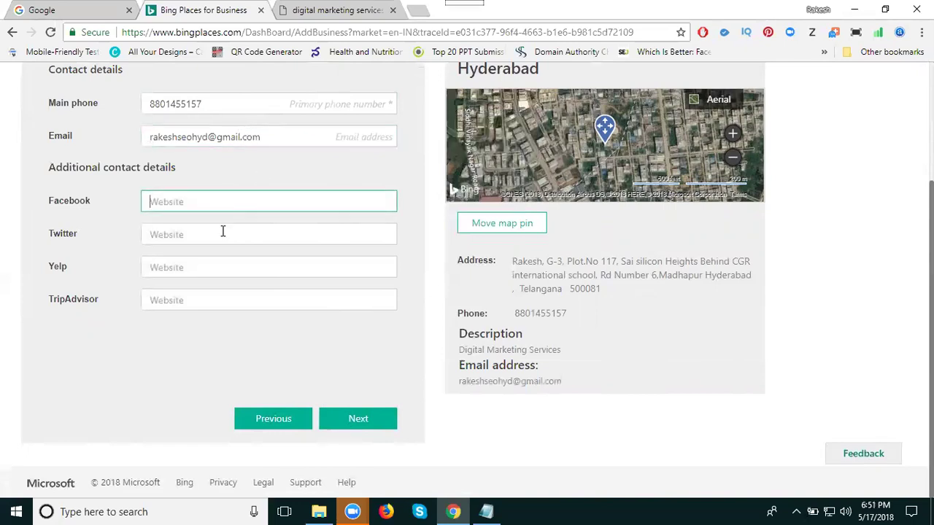
{"action": "left_click", "coordinate": [223, 233]}
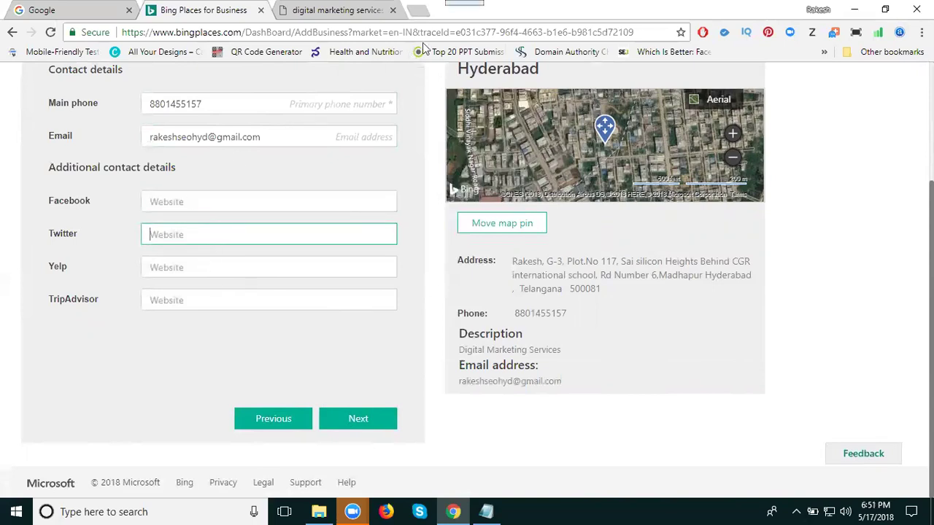
Step: Open the company's Facebook page in a new tab and paste its address into the Facebook field
{"action": "left_click", "coordinate": [417, 9]}
{"action": "type", "text": "fa"}
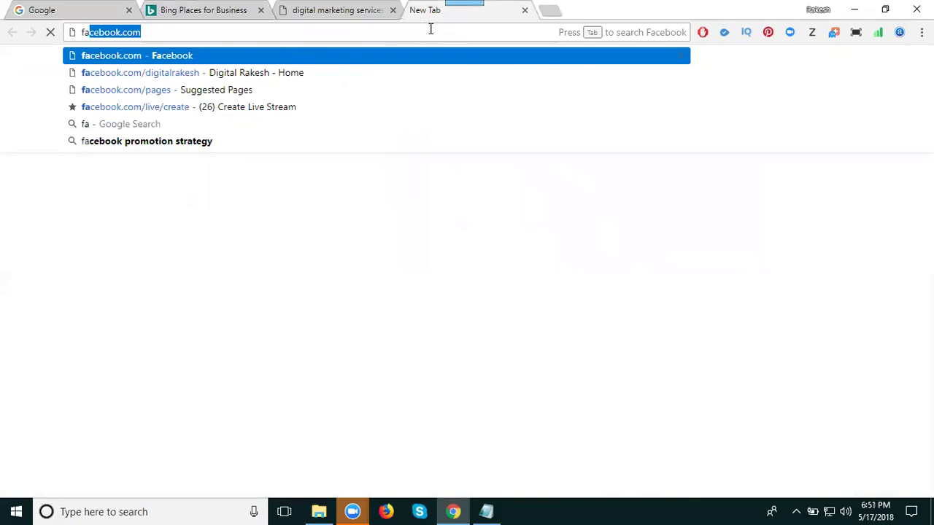
{"action": "type", "text": "cebook.com/r"}
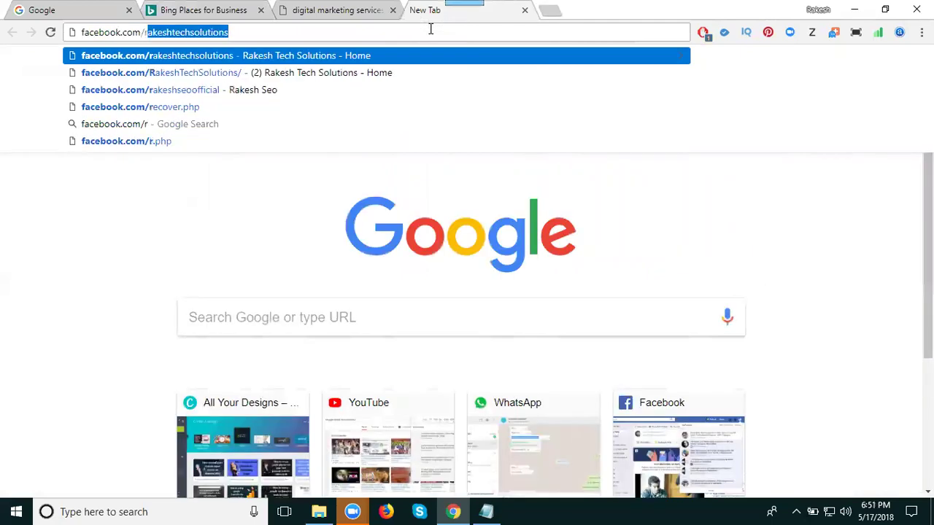
{"action": "key", "text": "Return"}
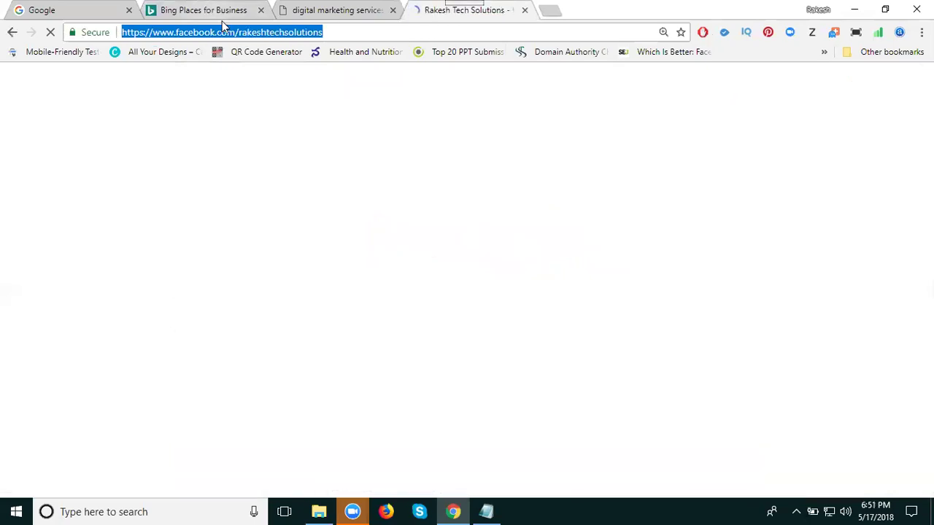
{"action": "left_click", "coordinate": [249, 12]}
{"action": "left_click", "coordinate": [190, 202]}
{"action": "type", "text": "https://www.facebook.com/rakeshtechsolutions"}
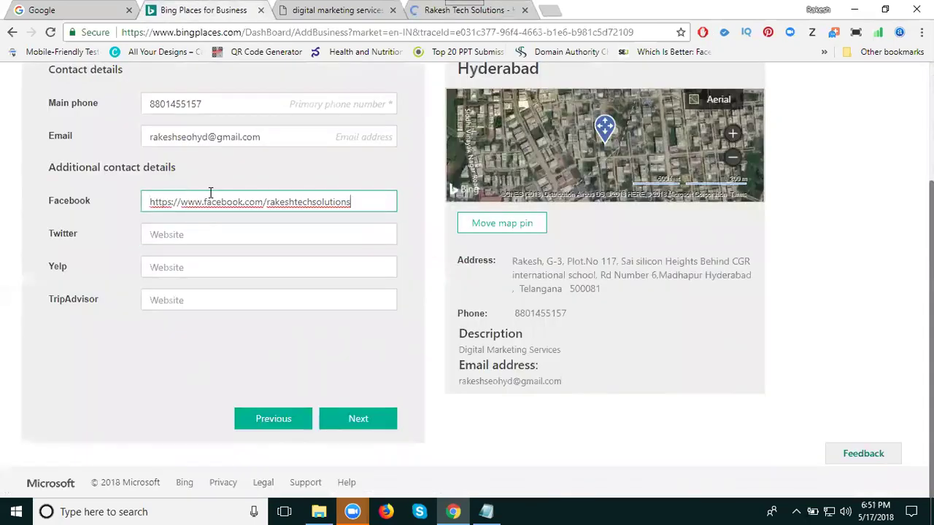
Step: Load the company's Twitter profile, paste its address into the Twitter field, and continue to photos
{"action": "left_click", "coordinate": [453, 10]}
{"action": "type", "text": "TWitter.com"}
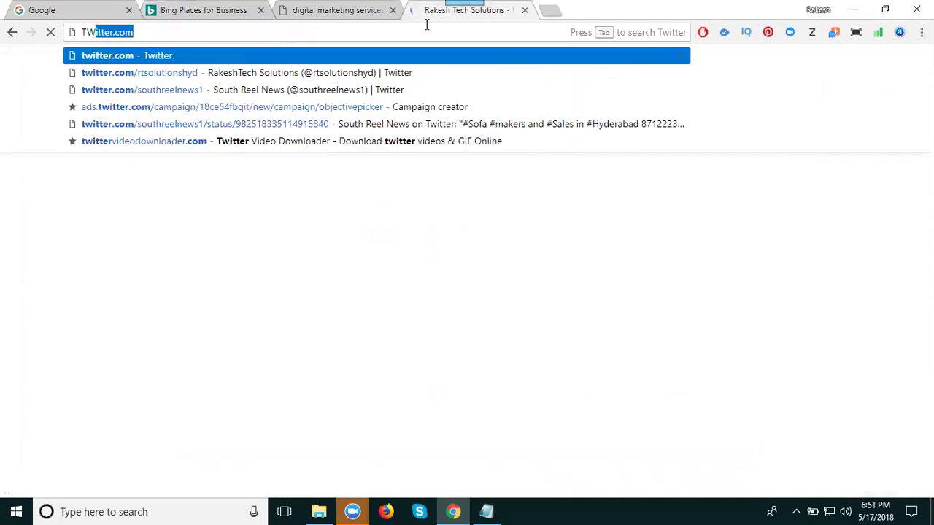
{"action": "key", "text": "Right"}
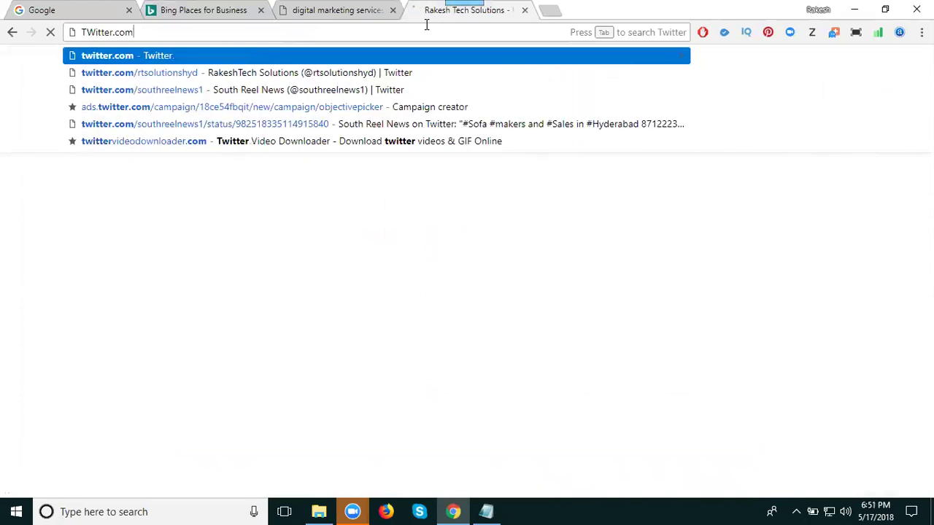
{"action": "key", "text": "Down"}
{"action": "key", "text": "Return"}
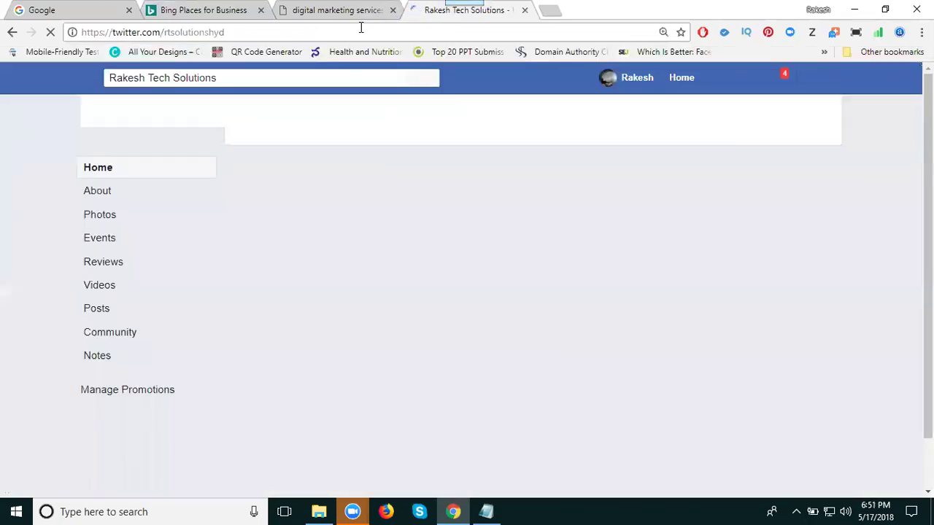
{"action": "left_click", "coordinate": [360, 30]}
{"action": "key", "text": "ctrl+c"}
{"action": "left_click", "coordinate": [210, 9]}
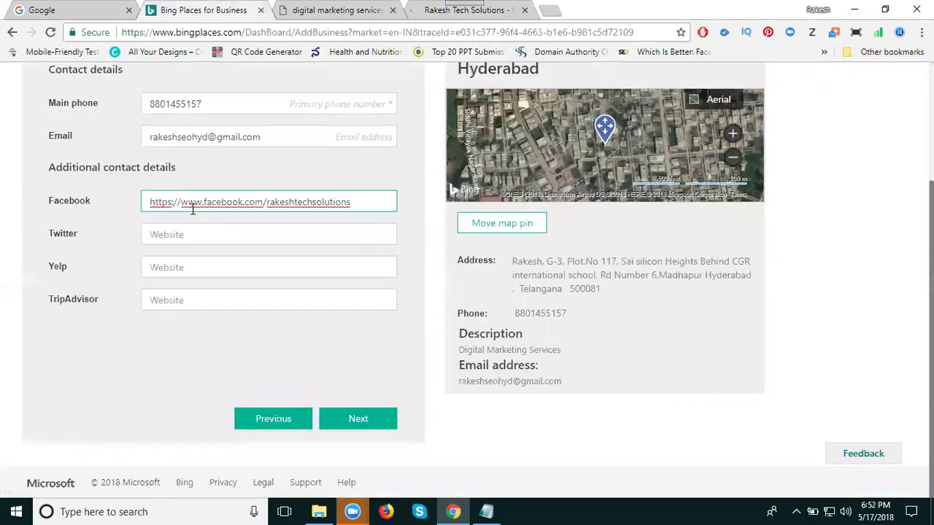
{"action": "left_click", "coordinate": [208, 237]}
{"action": "key", "text": "ctrl+v"}
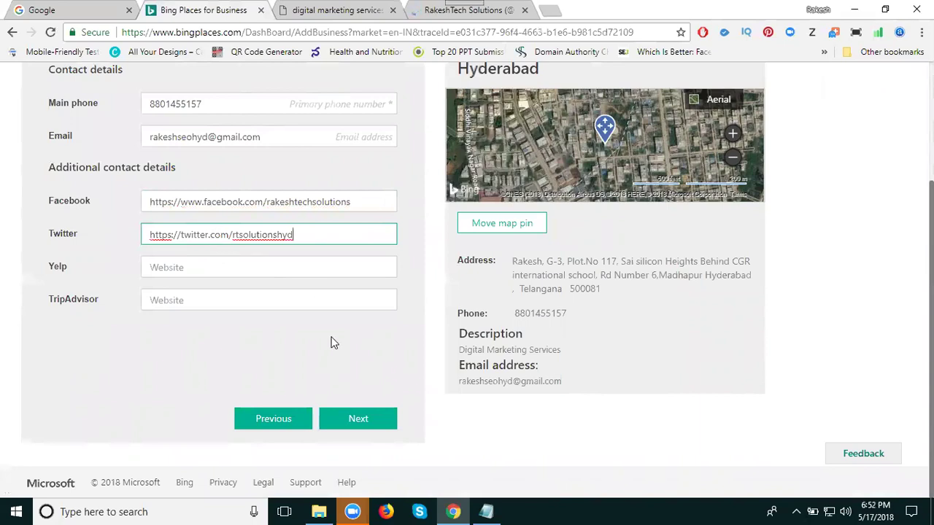
{"action": "left_click", "coordinate": [349, 419]}
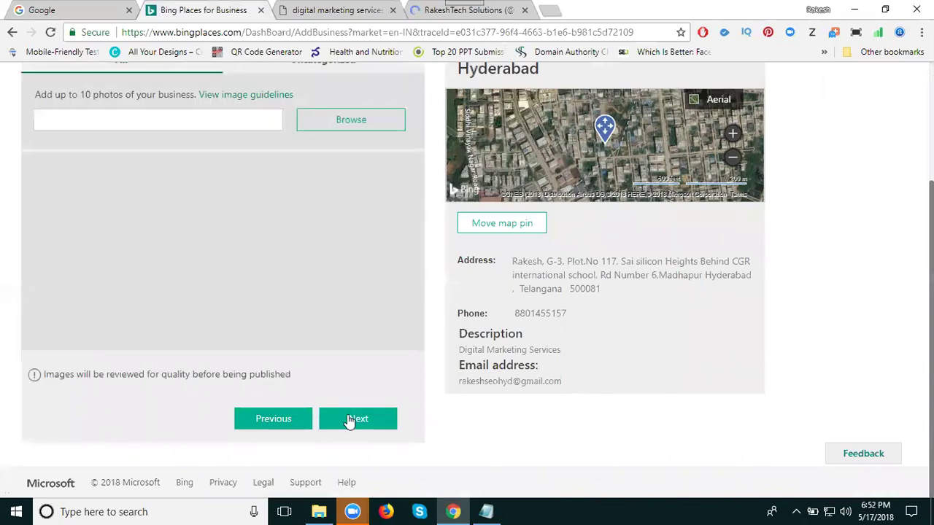
Step: Upload six images from E:\Projects\digital marketing\Digital marketing services as business photos
{"action": "scroll", "coordinate": [250, 270], "scroll_direction": "up", "scroll_amount": 2}
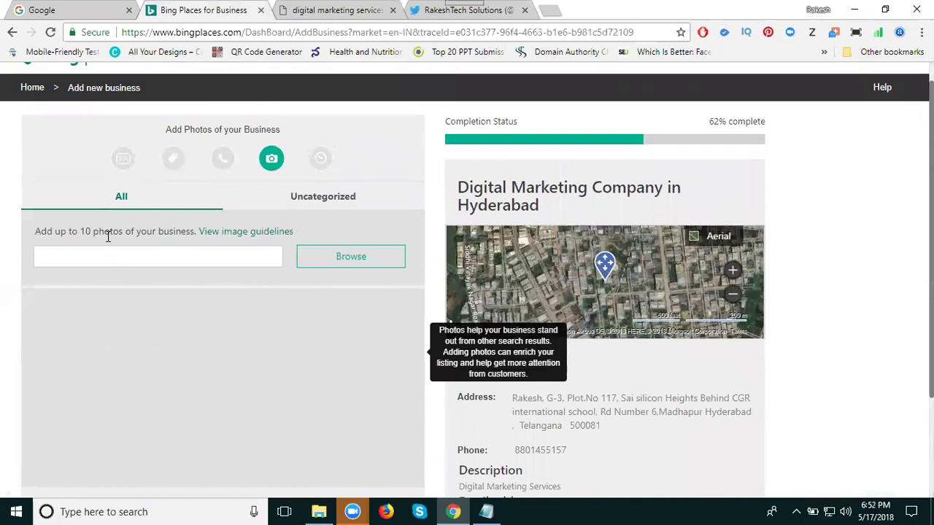
{"action": "left_click", "coordinate": [308, 260]}
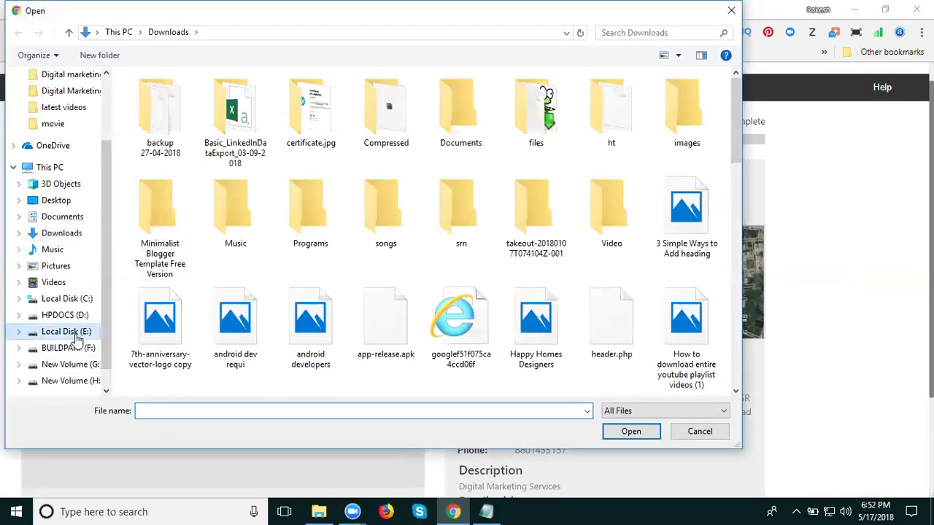
{"action": "left_click", "coordinate": [64, 331]}
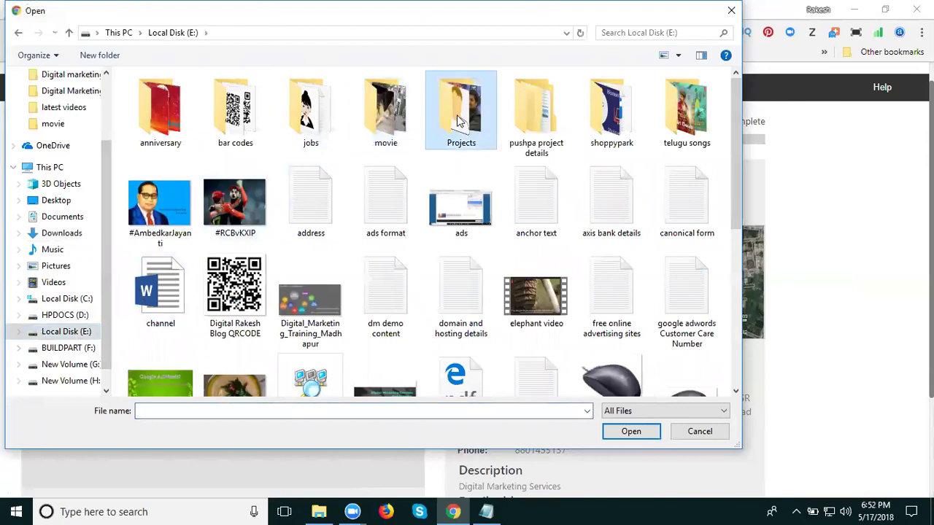
{"action": "double_click", "coordinate": [460, 121]}
{"action": "double_click", "coordinate": [222, 127]}
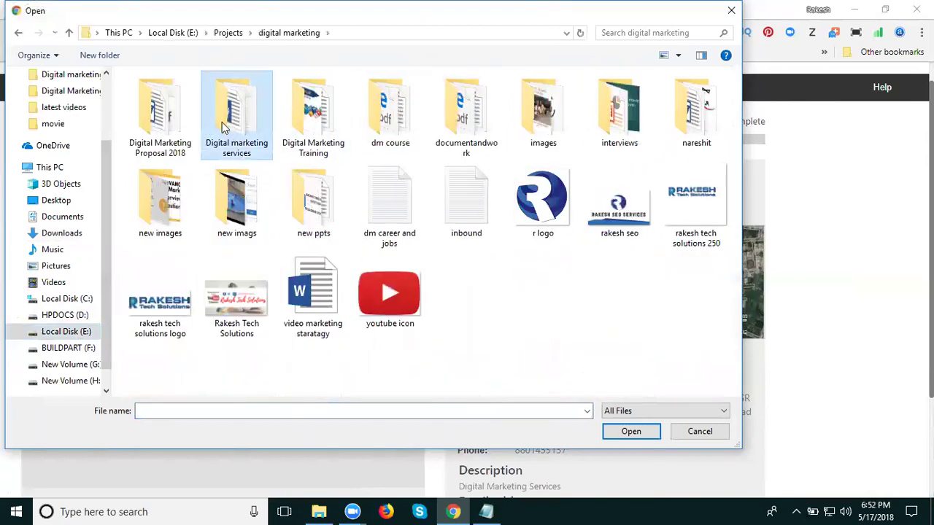
{"action": "double_click", "coordinate": [222, 127]}
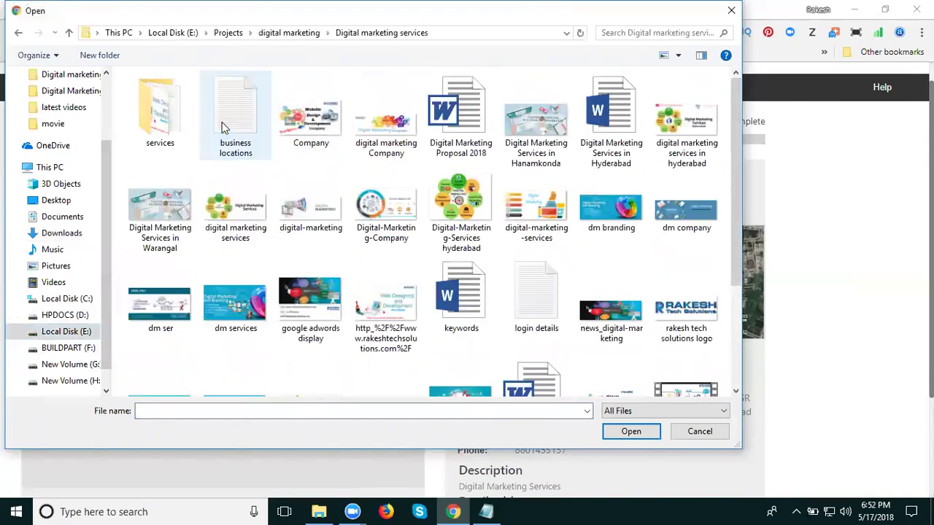
{"action": "left_click", "coordinate": [538, 137]}
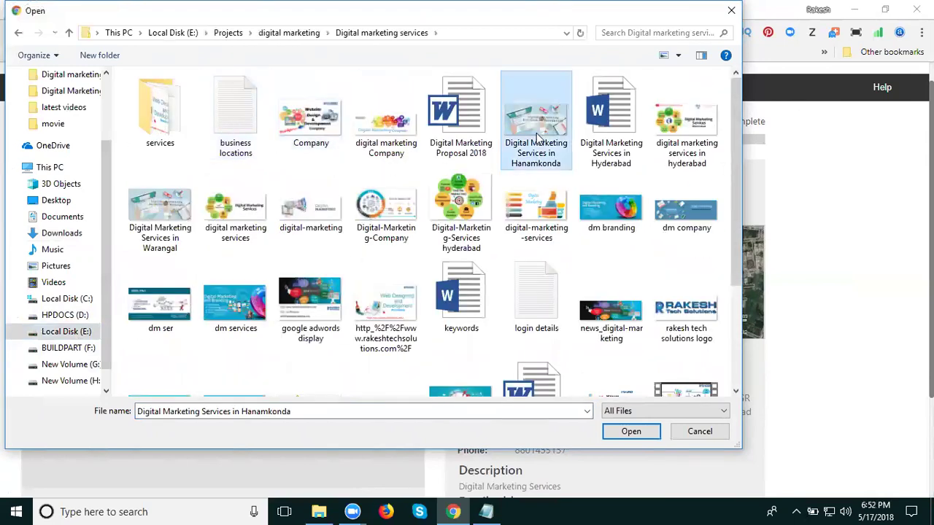
{"action": "left_click", "coordinate": [175, 214], "text": "ctrl"}
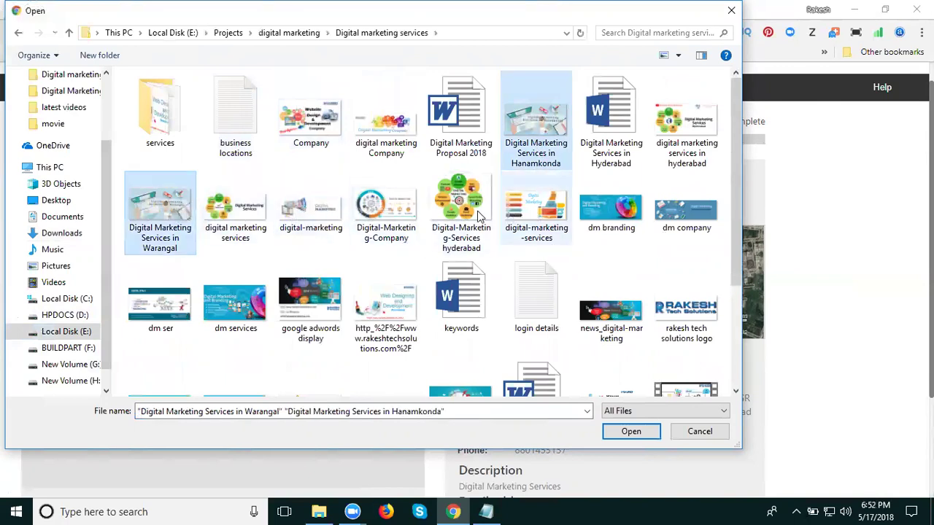
{"action": "left_click", "coordinate": [676, 157], "text": "ctrl"}
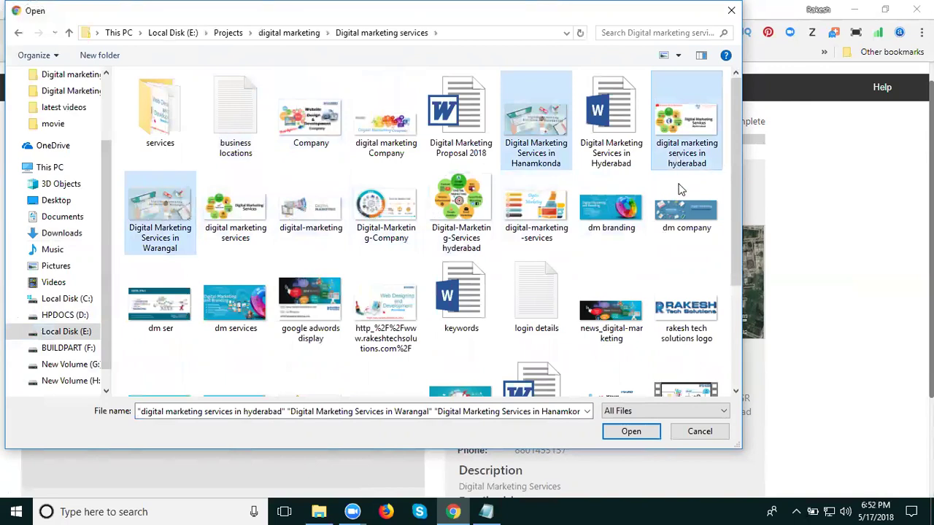
{"action": "left_click", "coordinate": [682, 208], "text": "ctrl"}
{"action": "left_click", "coordinate": [611, 211], "text": "ctrl"}
{"action": "left_click", "coordinate": [243, 305], "text": "ctrl"}
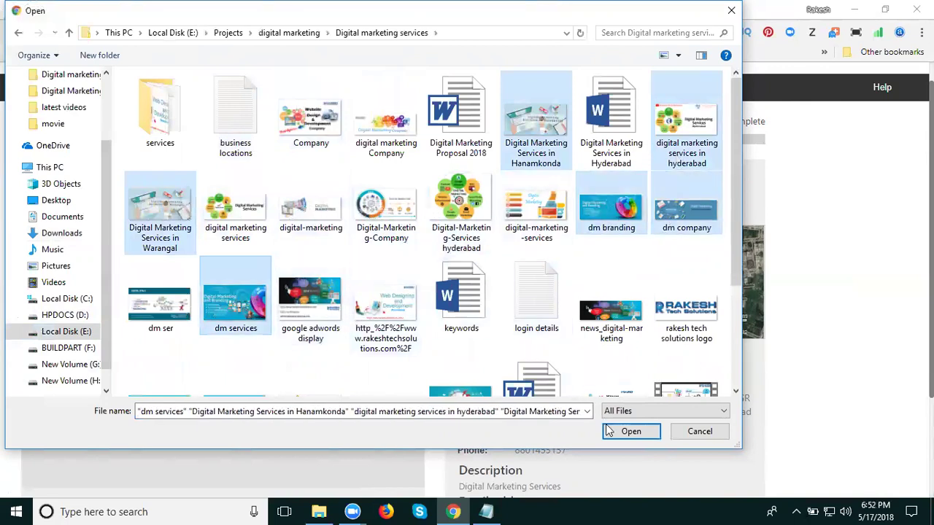
{"action": "left_click", "coordinate": [628, 431]}
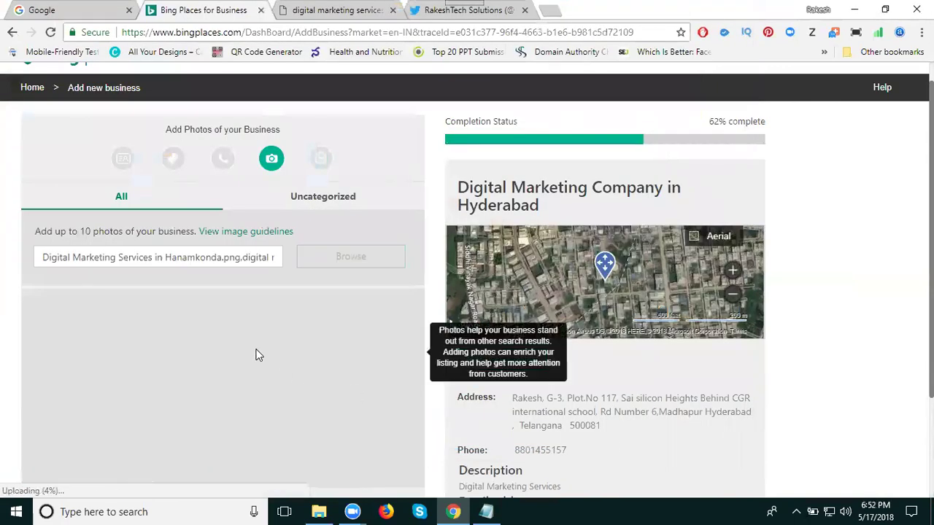
Step: Advance the listing to the working hours step
{"action": "scroll", "coordinate": [253, 349], "scroll_direction": "down", "scroll_amount": 2}
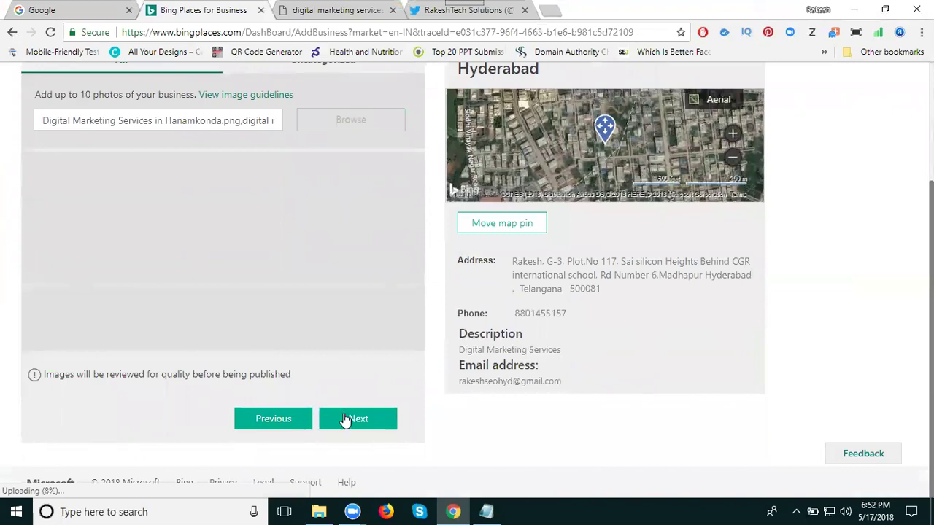
{"action": "left_click", "coordinate": [343, 420]}
{"action": "scroll", "coordinate": [288, 357], "scroll_direction": "up", "scroll_amount": 3}
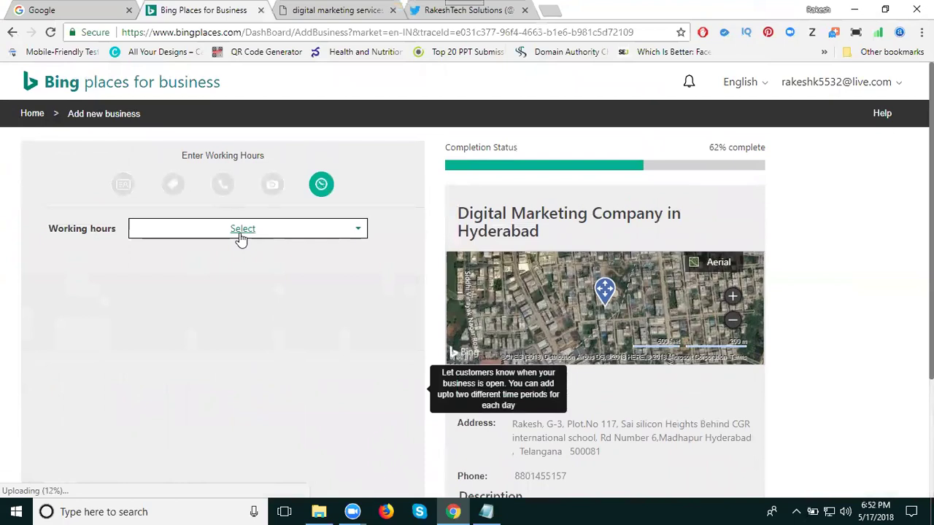
Step: Choose Show business hours and set Monday open from 10:00AM
{"action": "left_click", "coordinate": [330, 235]}
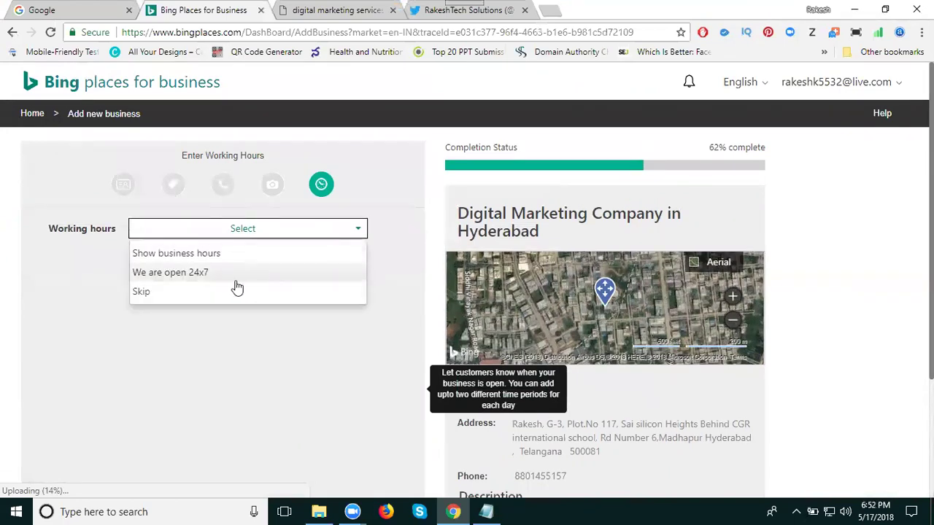
{"action": "left_click", "coordinate": [242, 256]}
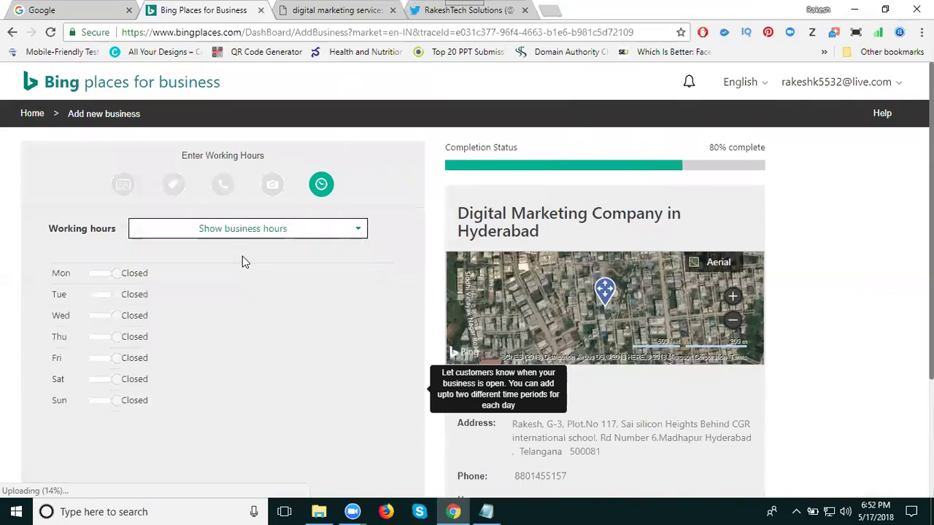
{"action": "left_click", "coordinate": [102, 275]}
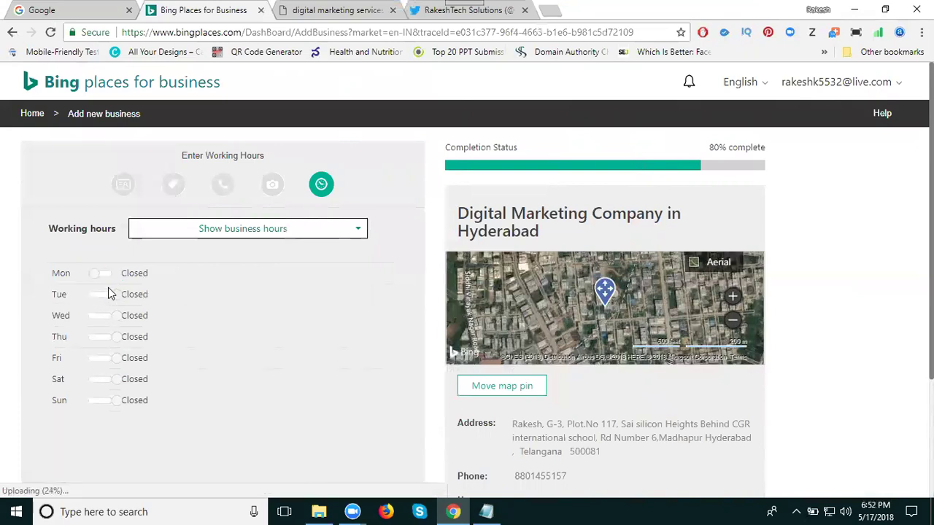
{"action": "left_click", "coordinate": [102, 275]}
{"action": "type", "text": "10"}
{"action": "left_click", "coordinate": [133, 305]}
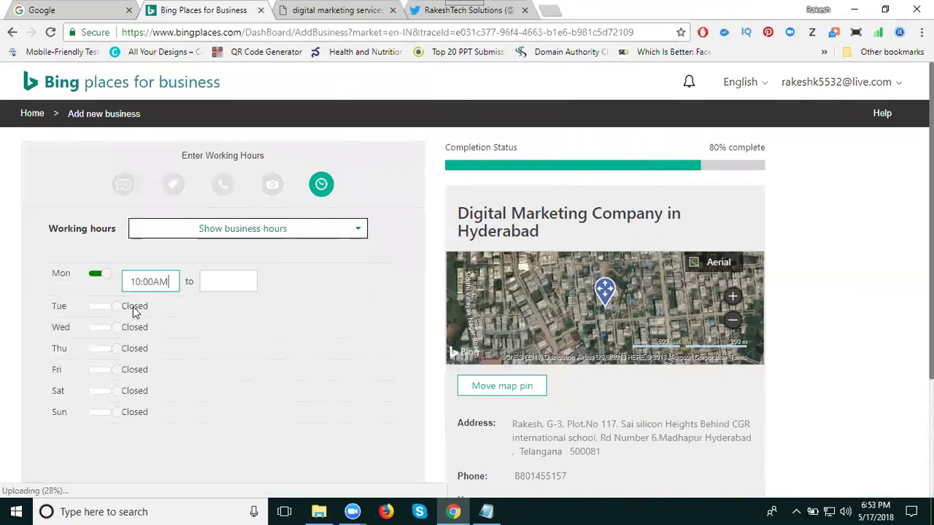